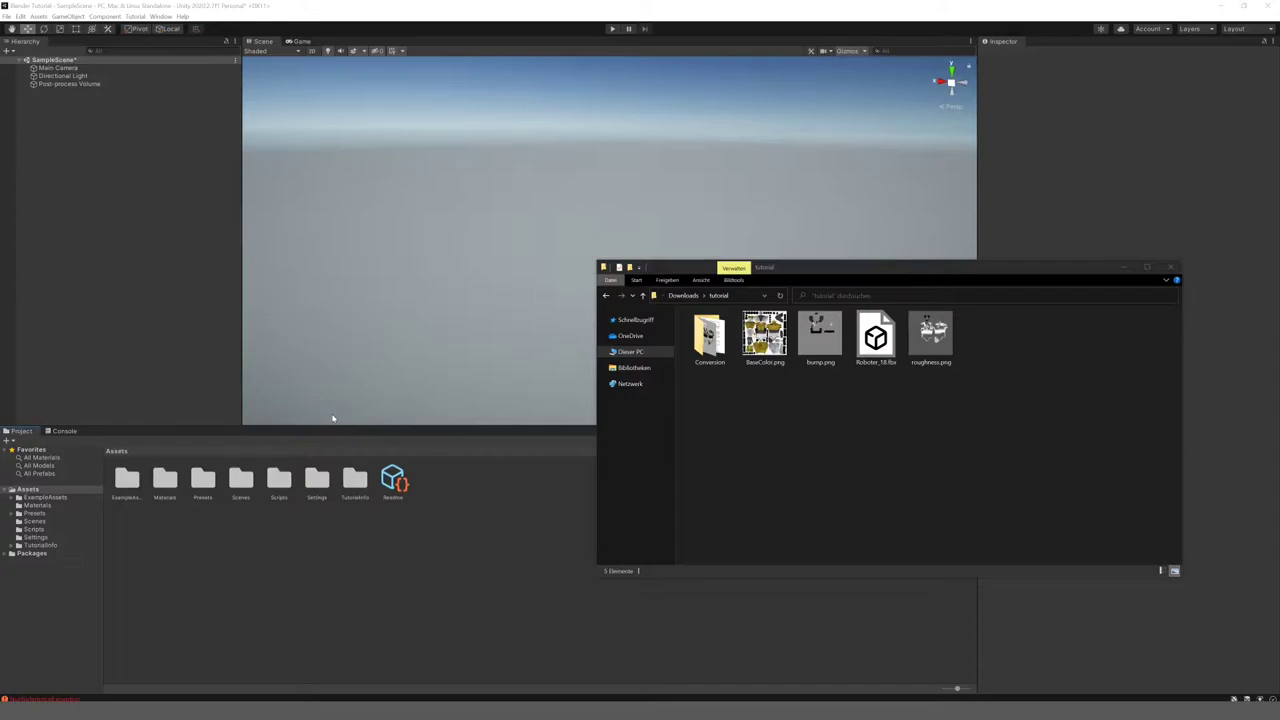
- Import Roboter_18.fbx into Assets, place it in the scene, reset its transform to 0,0,0 and frame it
{"action": "left_click", "coordinate": [891, 366]}
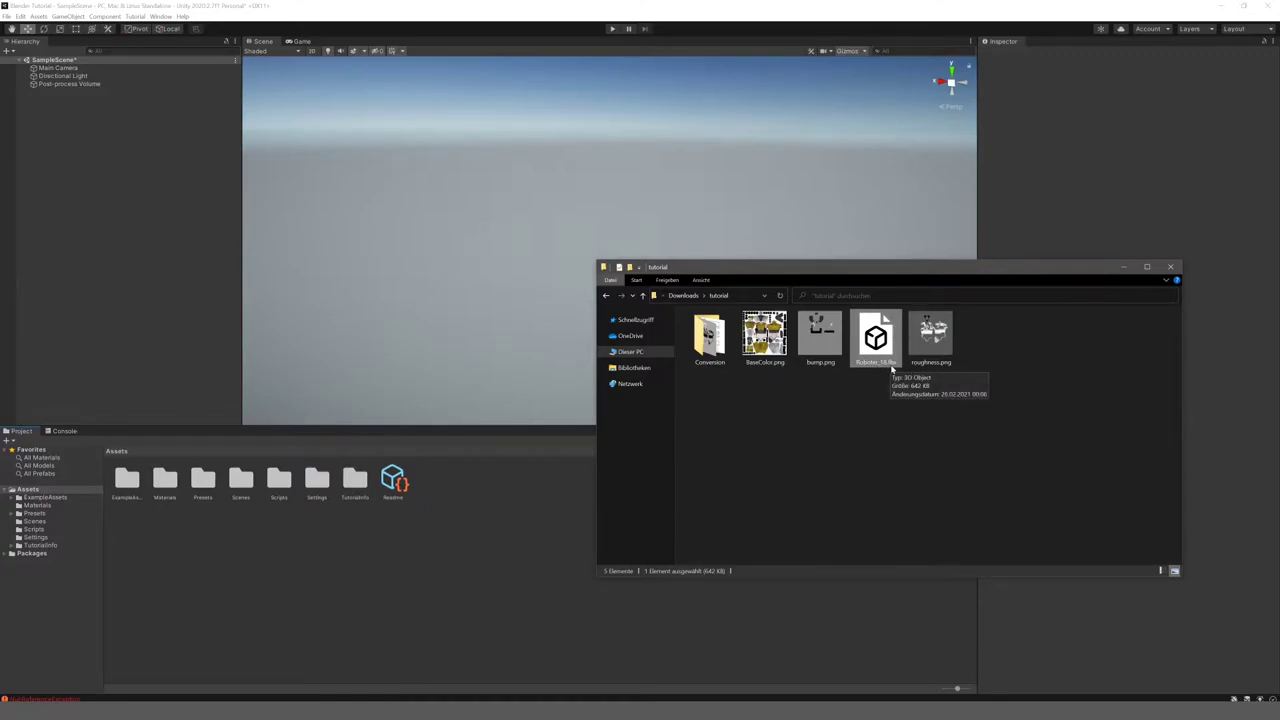
{"action": "left_click_drag", "start_coordinate": [888, 359], "coordinate": [444, 487]}
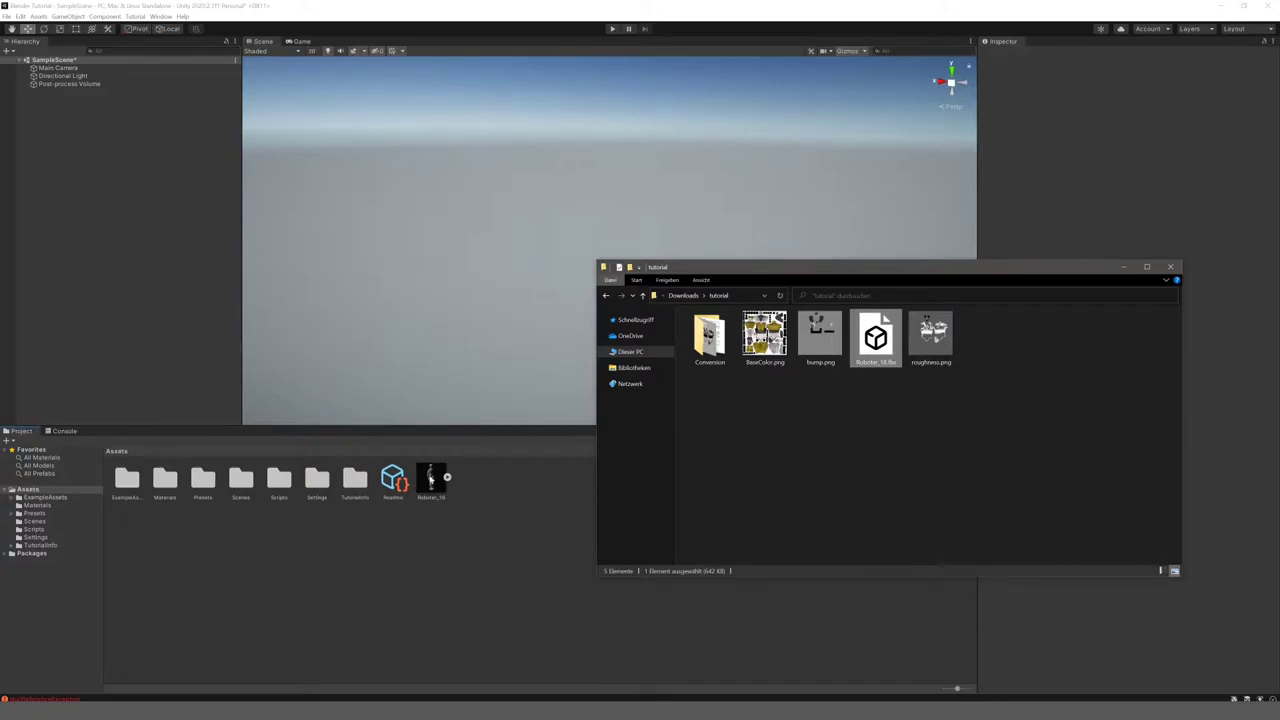
{"action": "left_click_drag", "start_coordinate": [432, 487], "coordinate": [582, 283]}
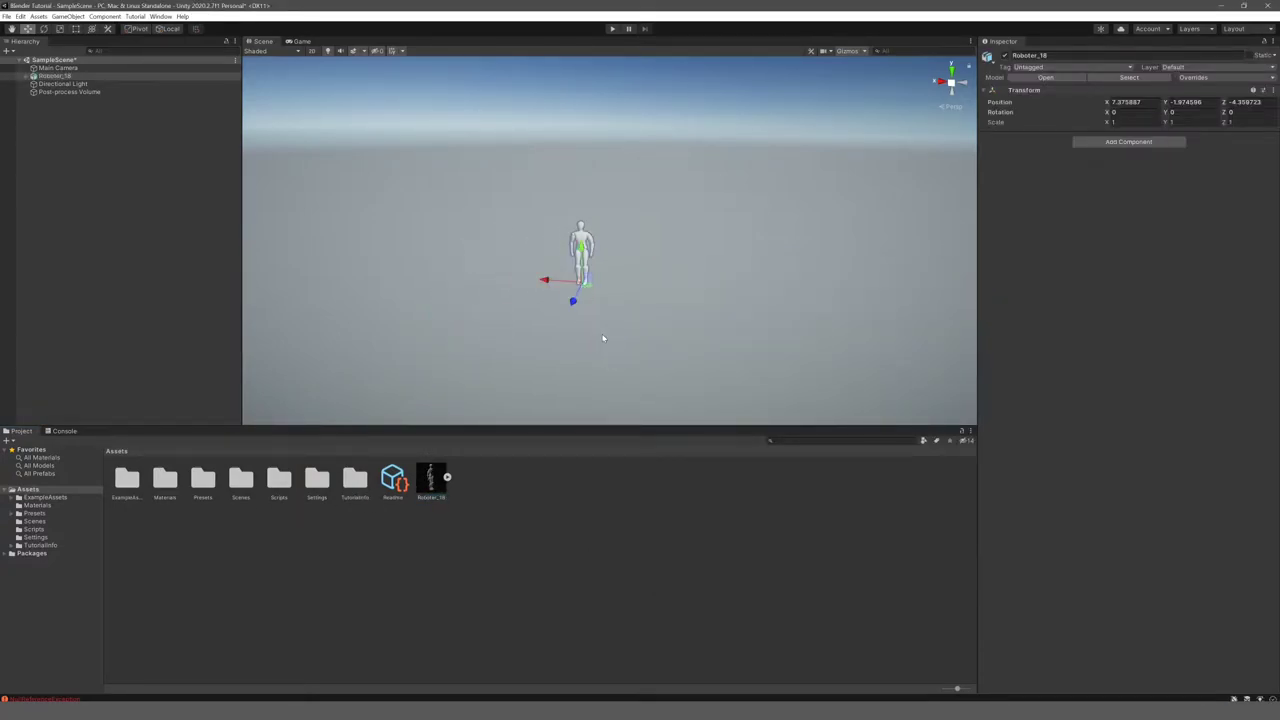
{"action": "left_click", "coordinate": [1272, 90]}
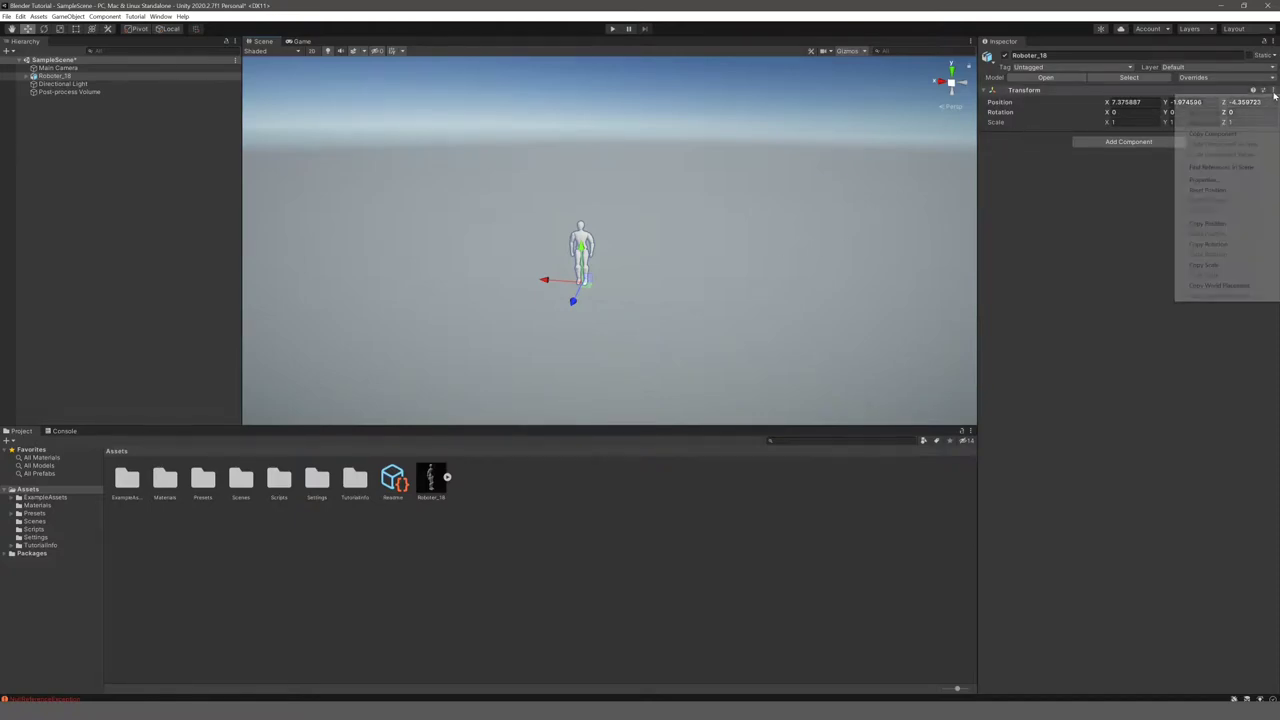
{"action": "left_click", "coordinate": [1254, 101]}
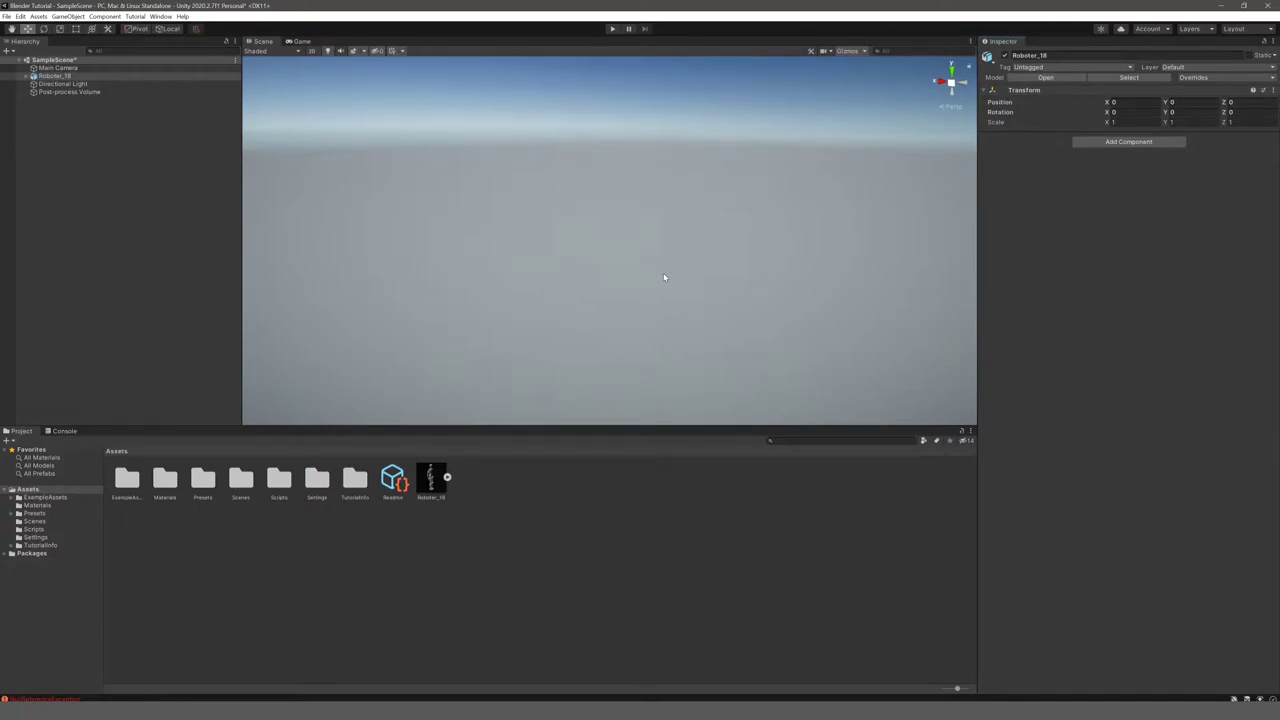
{"action": "key", "text": "f"}
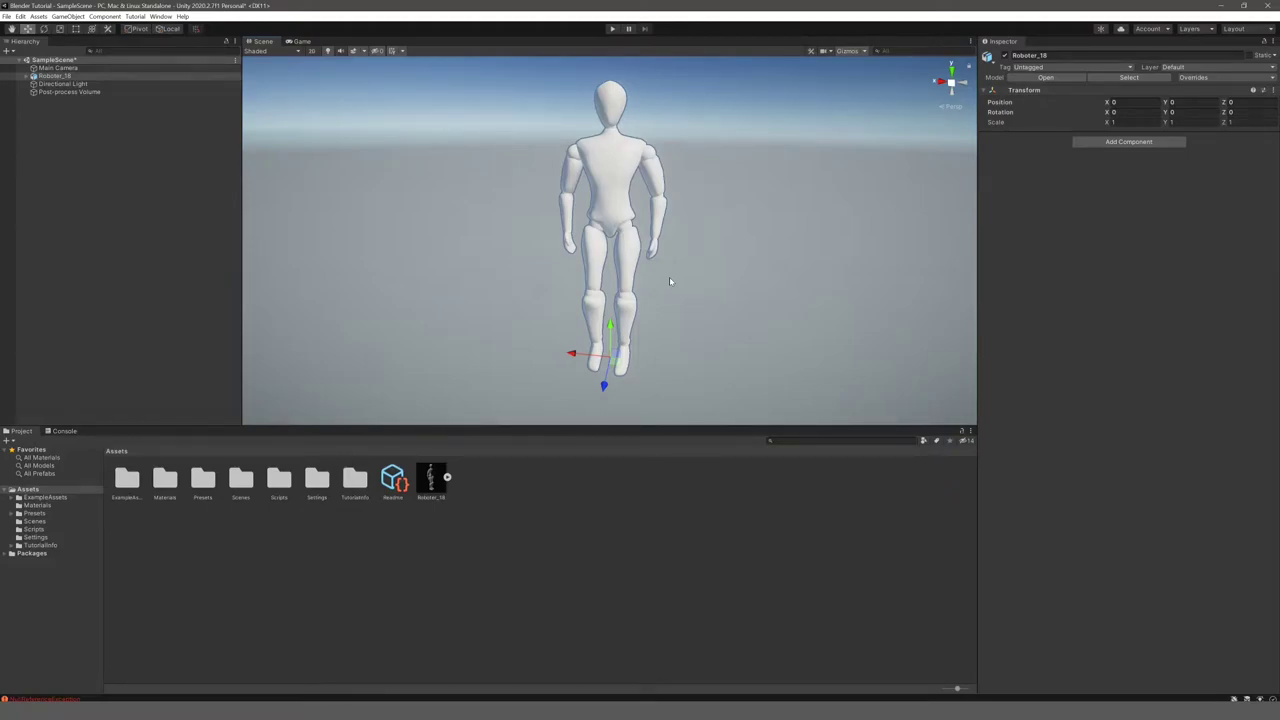
- Copy BaseColor.png, bump.png and roughness.png from Explorer into Assets/Materials
{"action": "double_click", "coordinate": [170, 487]}
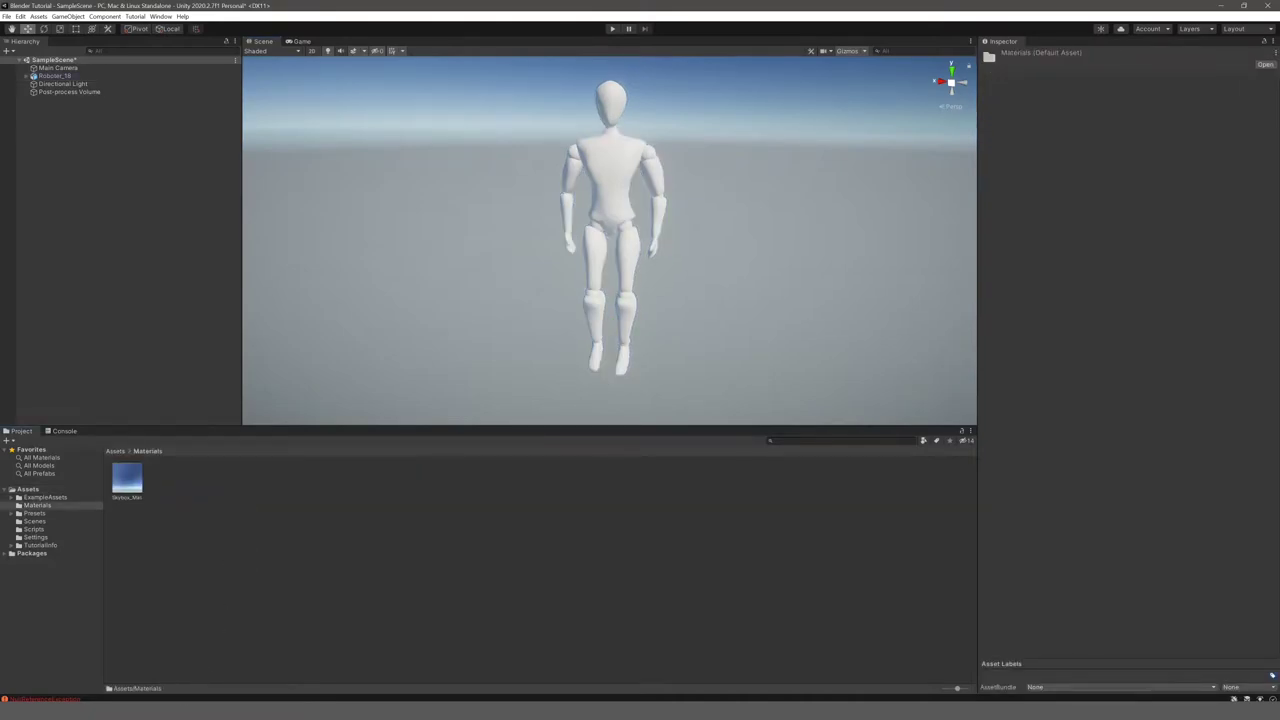
{"action": "left_click", "coordinate": [191, 668]}
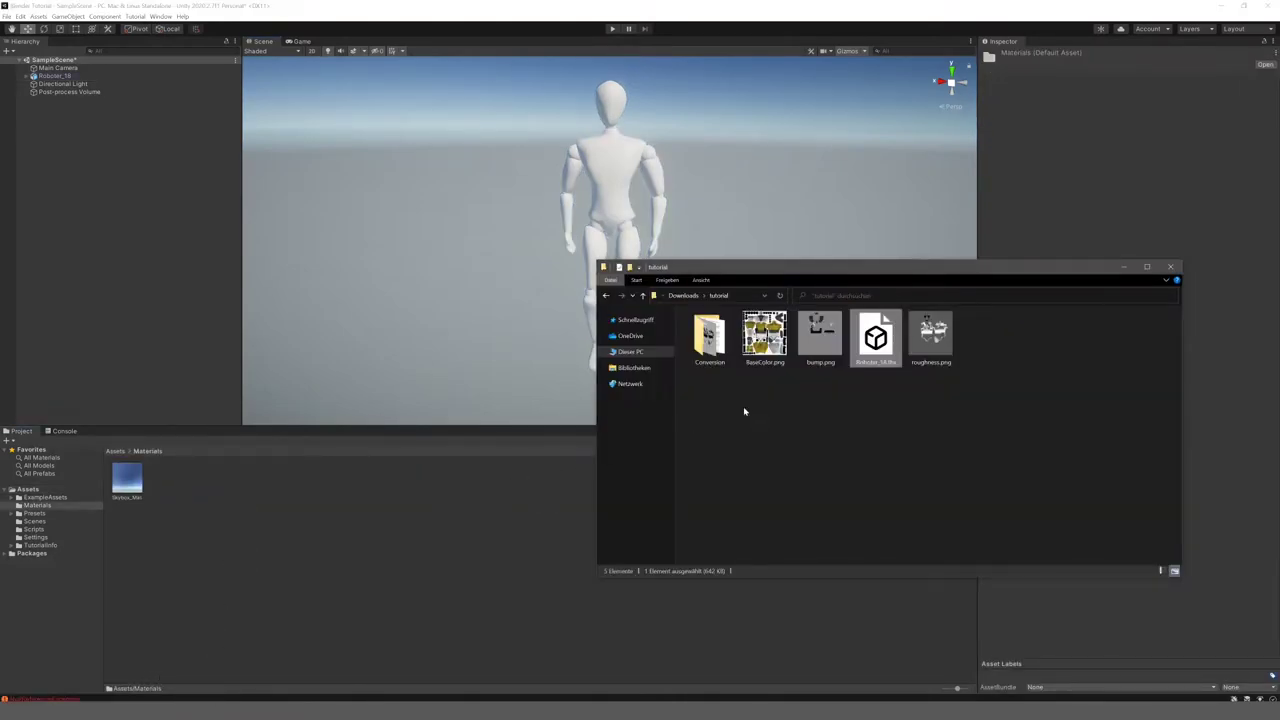
{"action": "mouse_move", "coordinate": [765, 335]}
{"action": "left_mouse_down"}
{"action": "mouse_move", "coordinate": [572, 449]}
{"action": "mouse_move", "coordinate": [183, 486]}
{"action": "left_mouse_up"}
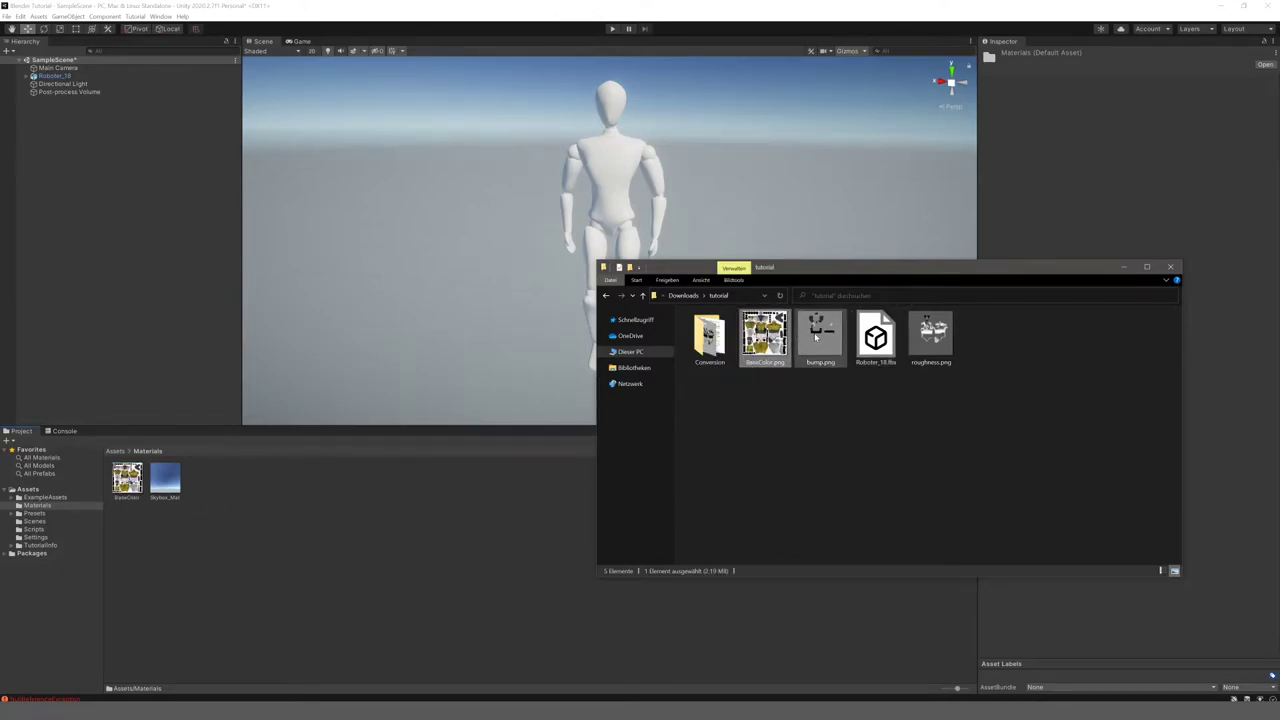
{"action": "left_click_drag", "start_coordinate": [816, 337], "coordinate": [210, 482]}
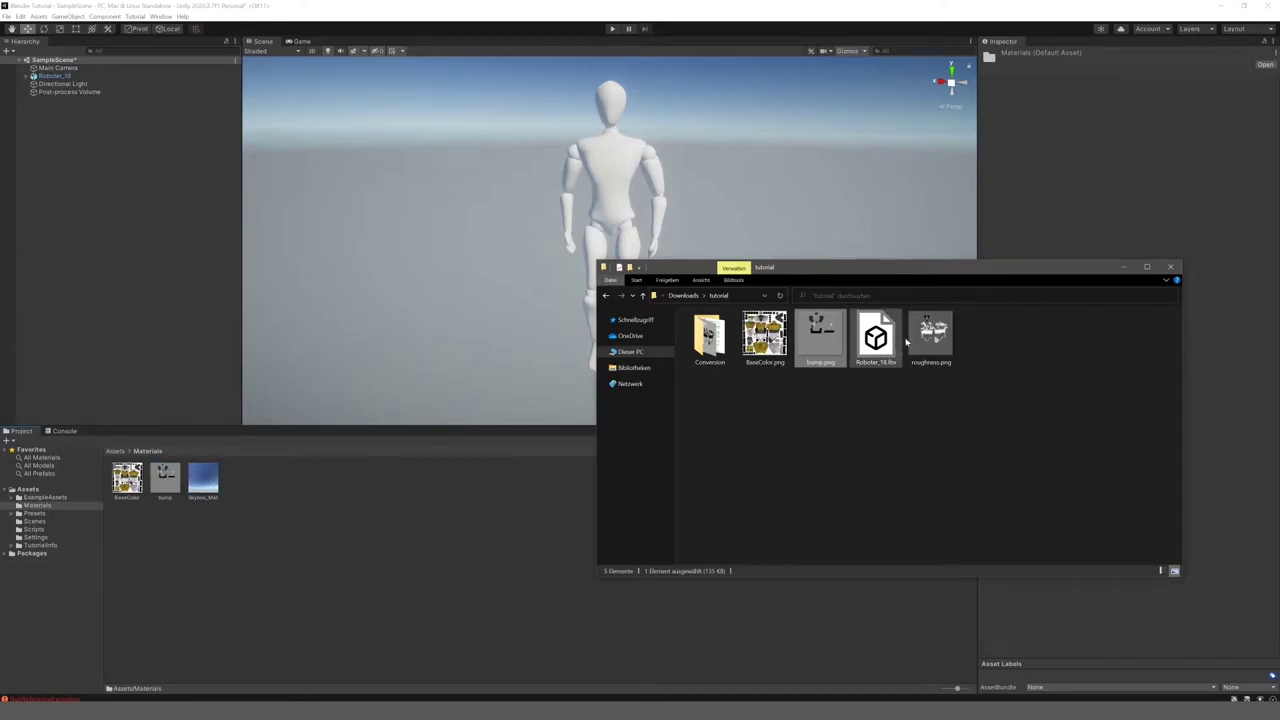
{"action": "mouse_move", "coordinate": [930, 337]}
{"action": "left_mouse_down"}
{"action": "mouse_move", "coordinate": [256, 485]}
{"action": "mouse_move", "coordinate": [284, 509]}
{"action": "left_mouse_up"}
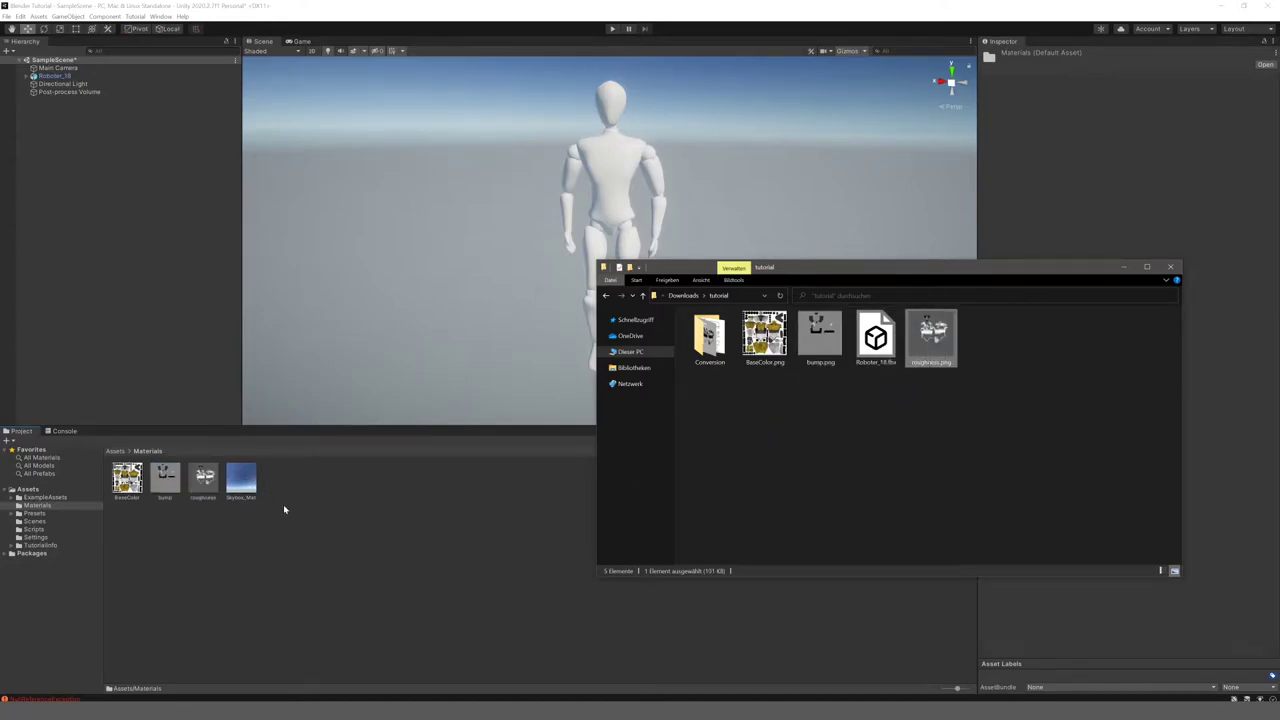
{"action": "left_click", "coordinate": [1122, 268]}
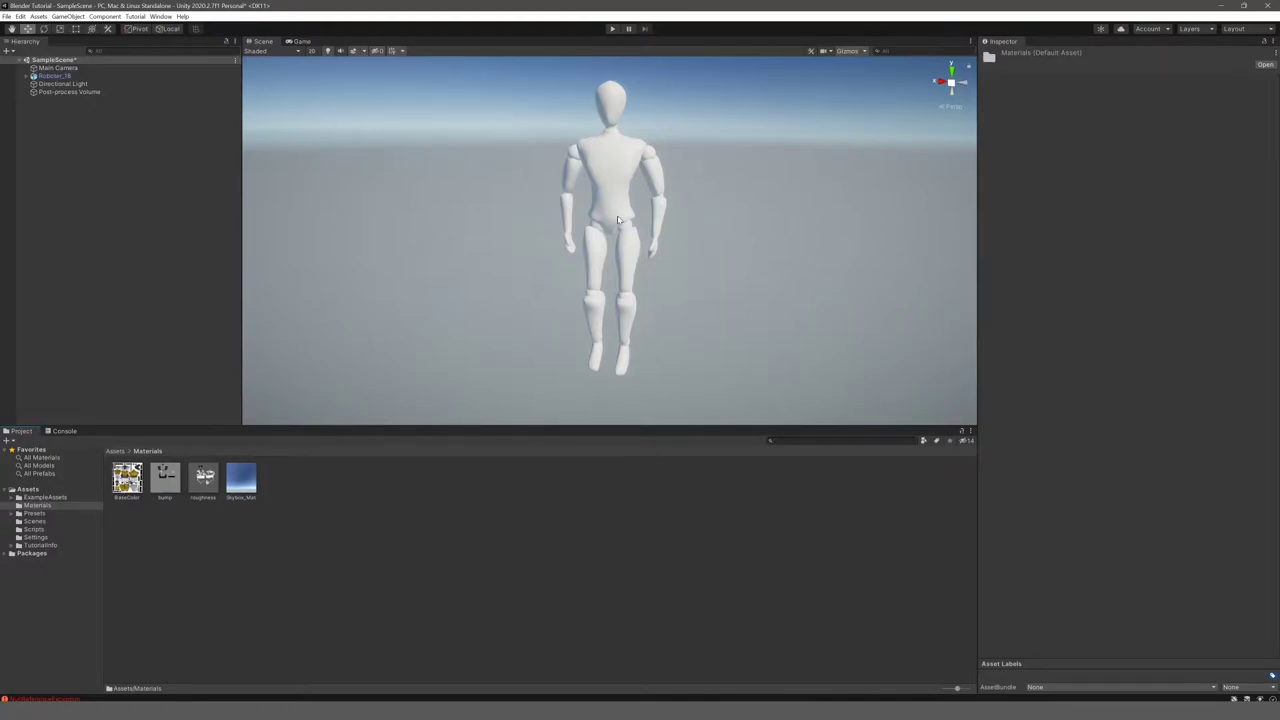
- Create a new material in the Materials folder and name it Roboter
{"action": "right_click", "coordinate": [331, 486]}
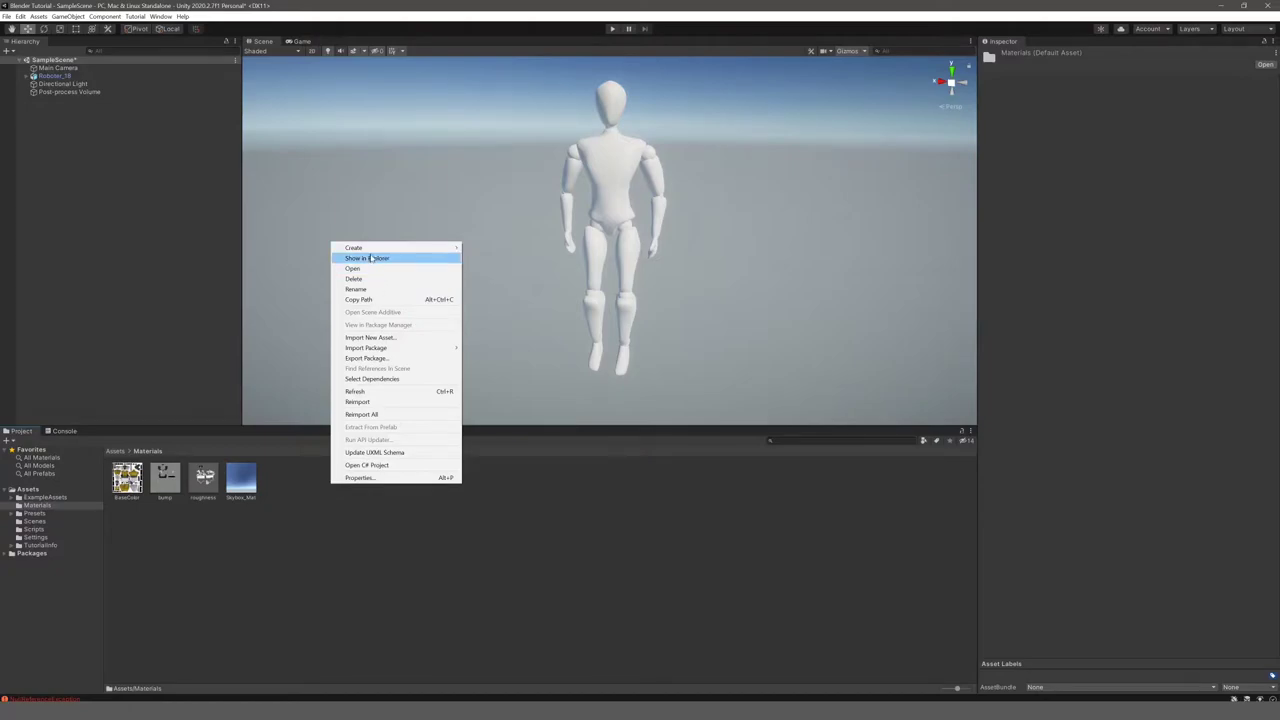
{"action": "mouse_move", "coordinate": [356, 248]}
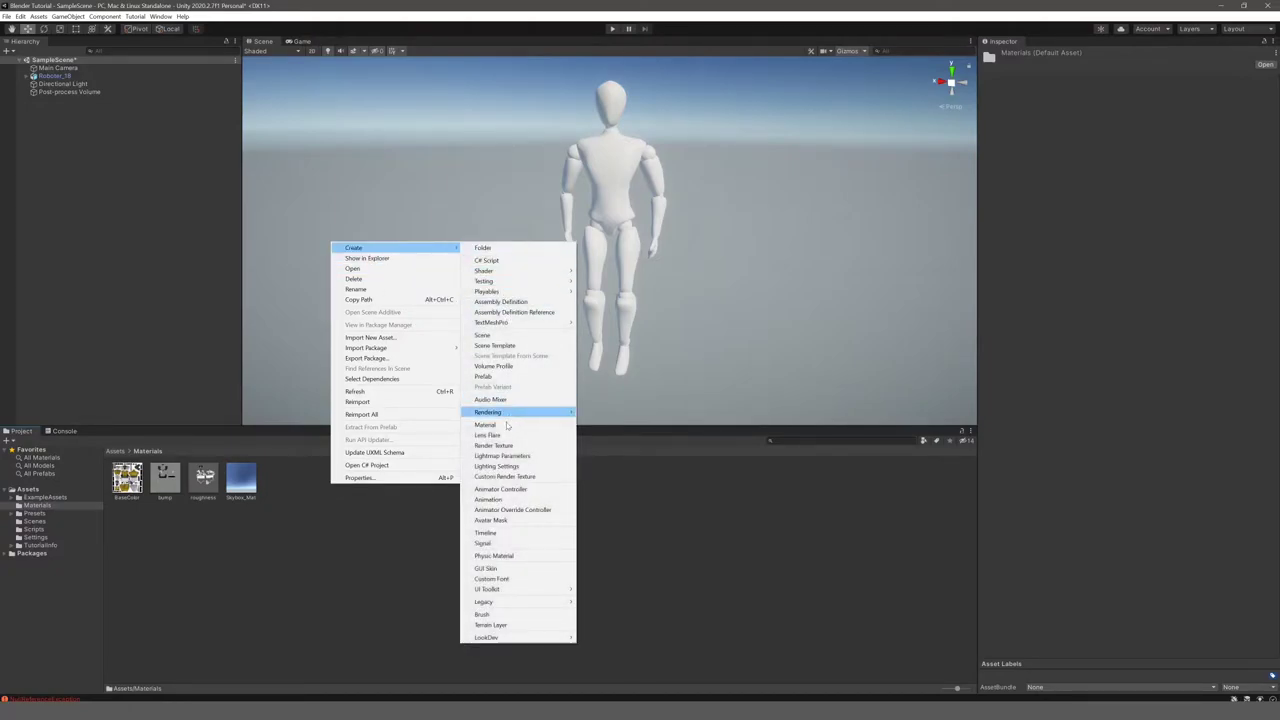
{"action": "left_click", "coordinate": [503, 425]}
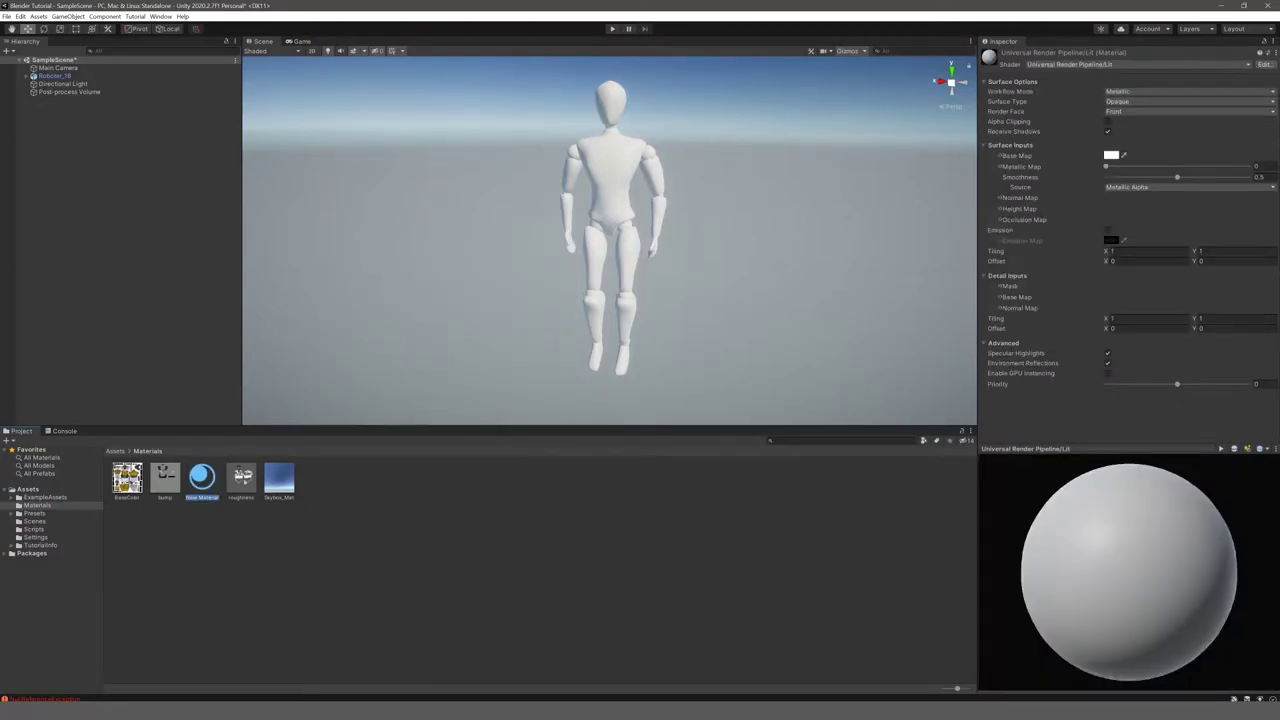
{"action": "type", "text": "Ro"}
{"action": "type", "text": "boter"}
{"action": "key", "text": "Return"}
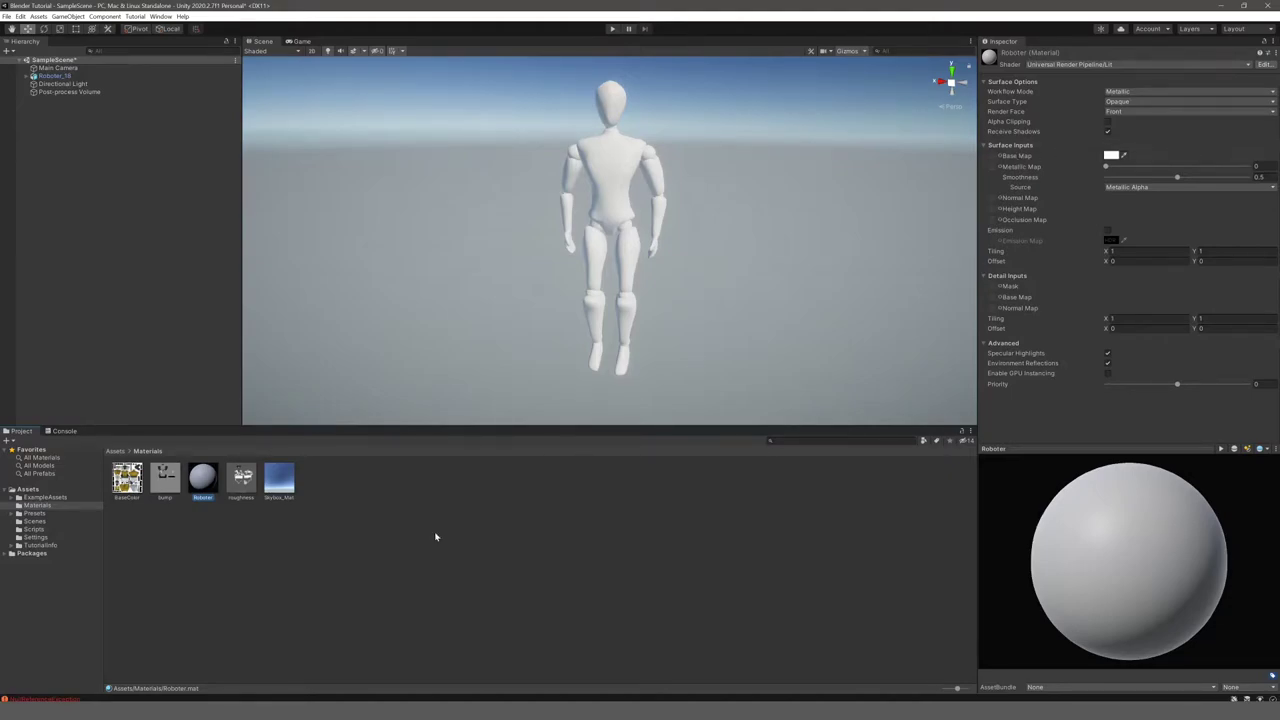
- Set BaseColor as the Roboter material's Base Map and apply the material to the robot
{"action": "left_click_drag", "start_coordinate": [118, 494], "coordinate": [993, 157]}
{"action": "left_click_drag", "start_coordinate": [202, 478], "coordinate": [611, 177]}
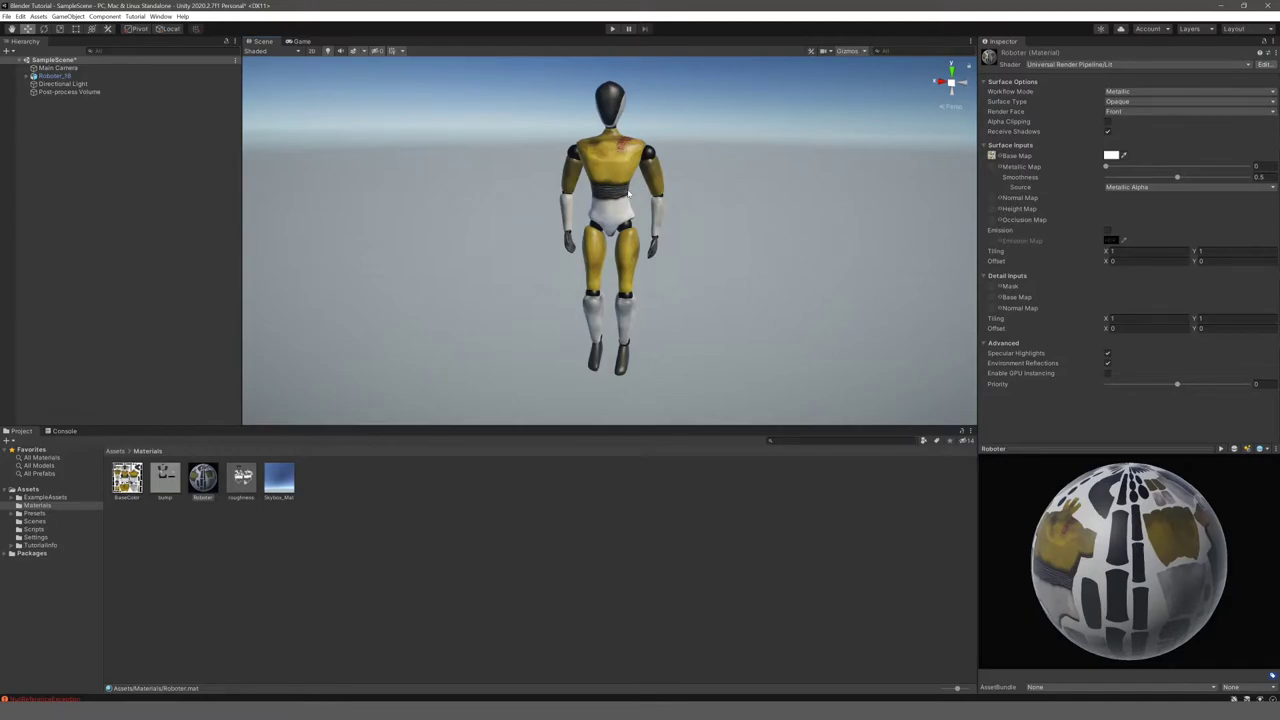
{"action": "mouse_move", "coordinate": [561, 210]}
{"action": "left_mouse_down", "text": "alt"}
{"action": "mouse_move", "coordinate": [510, 172]}
{"action": "mouse_move", "coordinate": [526, 230]}
{"action": "mouse_move", "coordinate": [332, 213]}
{"action": "mouse_move", "coordinate": [537, 217]}
{"action": "mouse_move", "coordinate": [549, 260]}
{"action": "left_mouse_up", "text": "alt"}
{"action": "scroll", "coordinate": [532, 227], "scroll_direction": "up", "scroll_amount": 3}
{"action": "scroll", "coordinate": [512, 217], "scroll_direction": "up", "scroll_amount": 3}
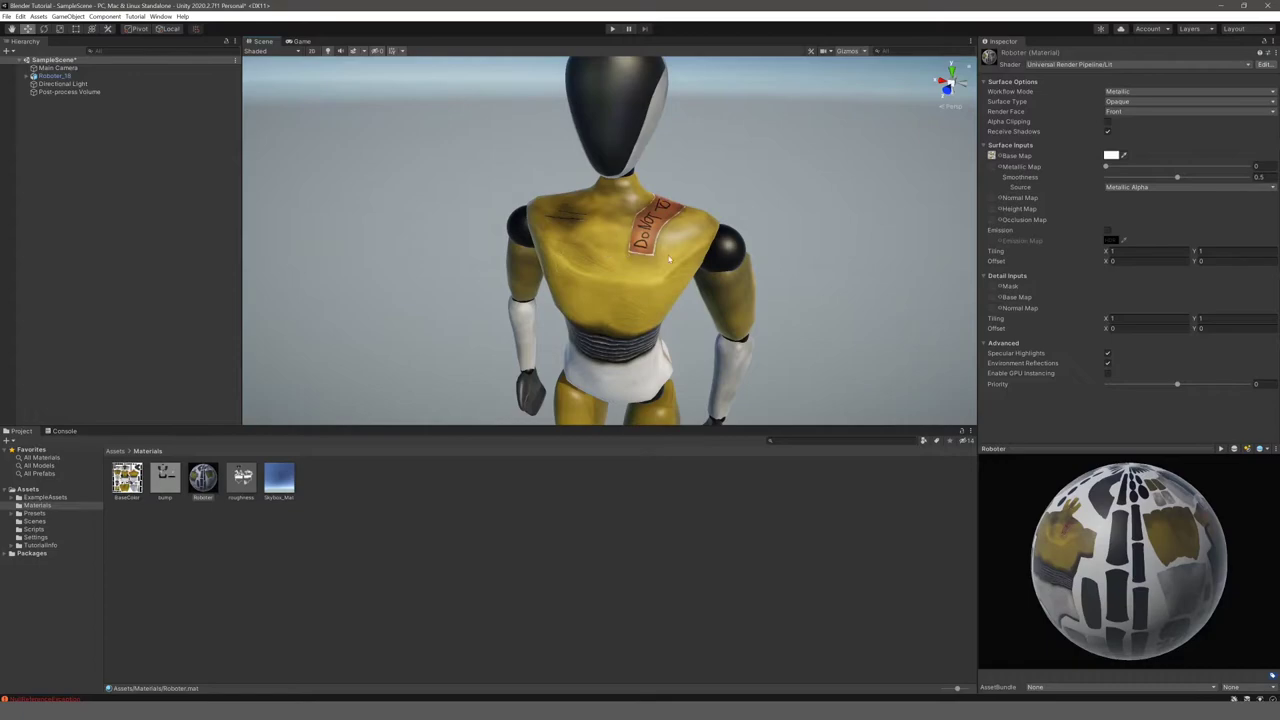
{"action": "scroll", "coordinate": [562, 256], "scroll_direction": "down", "scroll_amount": 5}
{"action": "mouse_move", "coordinate": [547, 262]}
{"action": "left_mouse_down", "text": "alt"}
{"action": "mouse_move", "coordinate": [429, 257]}
{"action": "mouse_move", "coordinate": [519, 260]}
{"action": "mouse_move", "coordinate": [514, 329]}
{"action": "mouse_move", "coordinate": [397, 314]}
{"action": "mouse_move", "coordinate": [500, 320]}
{"action": "mouse_move", "coordinate": [456, 267]}
{"action": "left_mouse_up", "text": "alt"}
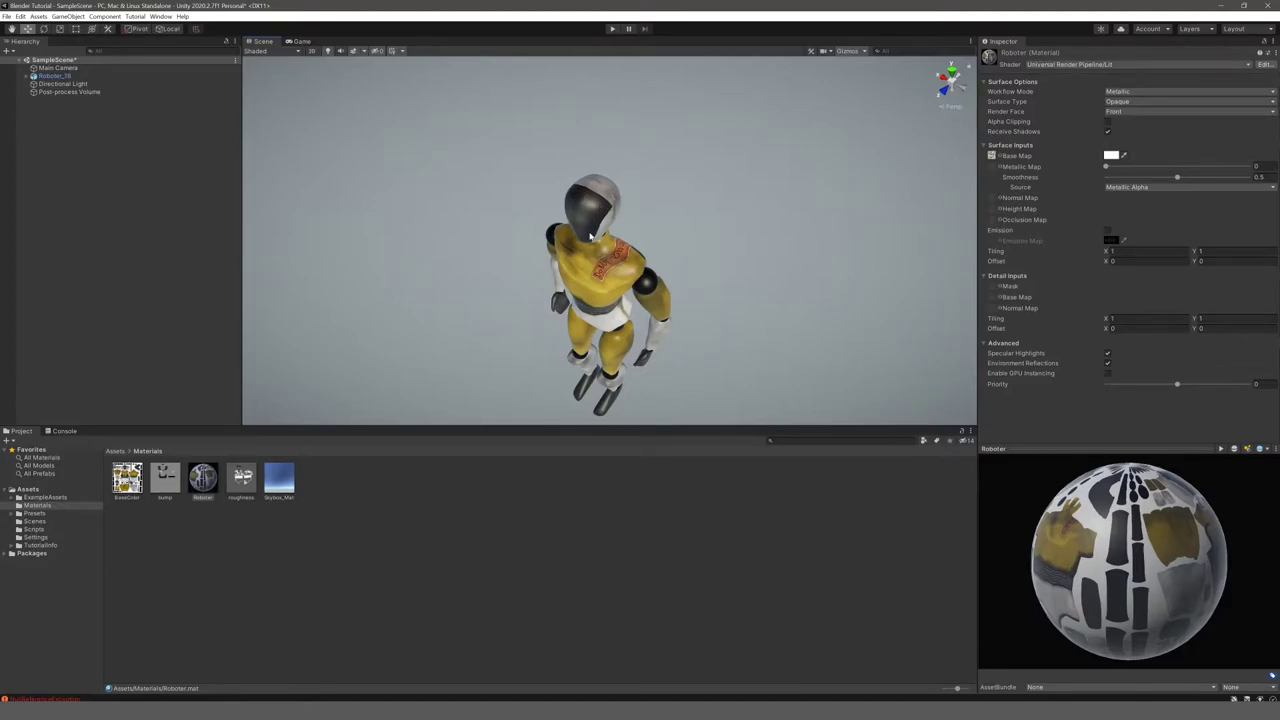
{"action": "mouse_move", "coordinate": [590, 236]}
{"action": "left_mouse_down", "text": "alt"}
{"action": "mouse_move", "coordinate": [670, 179]}
{"action": "mouse_move", "coordinate": [621, 205]}
{"action": "left_mouse_up", "text": "alt"}
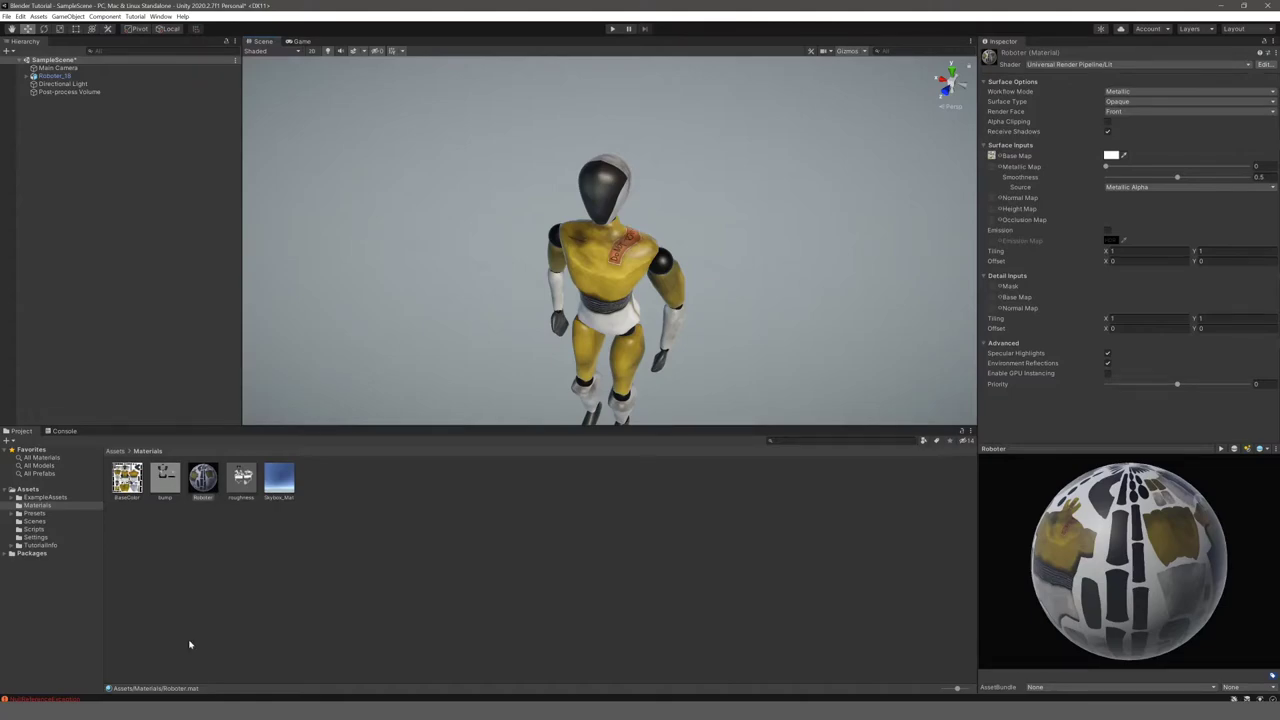
- Open roughness.png in Paint and invert the colours of the whole image
{"action": "mouse_move", "coordinate": [110, 712]}
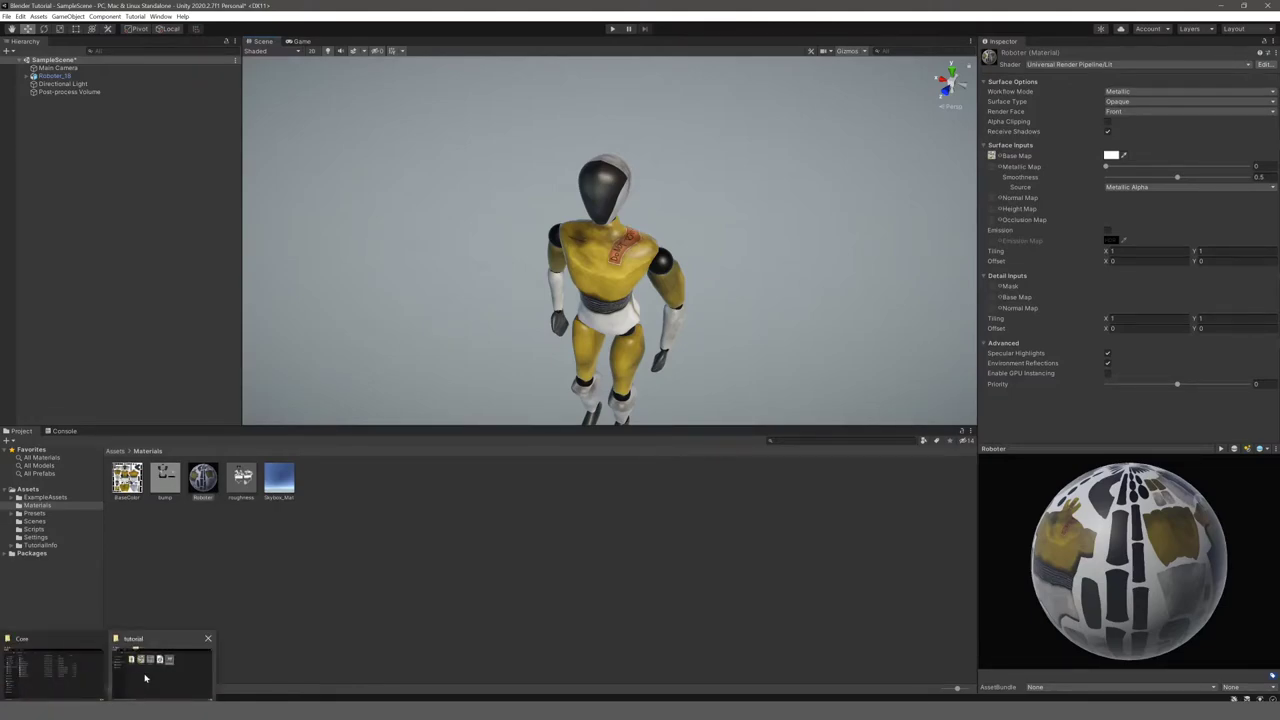
{"action": "left_click", "coordinate": [163, 668]}
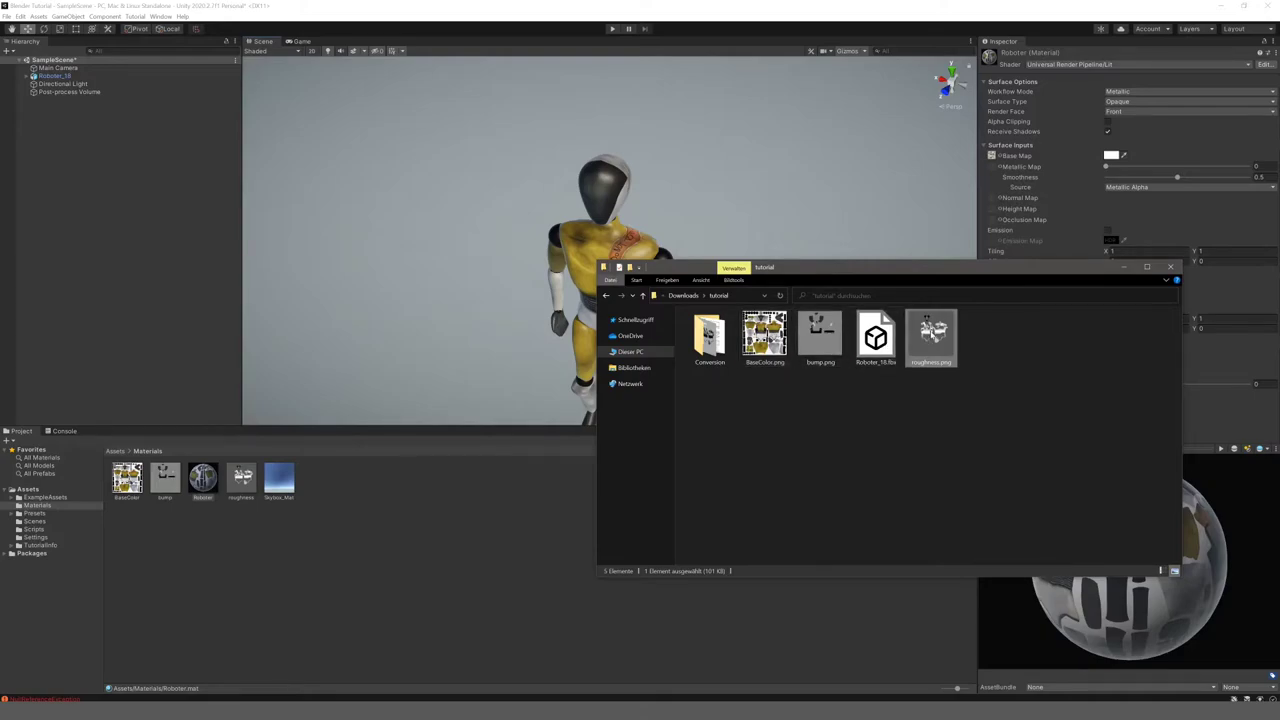
{"action": "right_click", "coordinate": [931, 333]}
{"action": "left_click", "coordinate": [810, 393]}
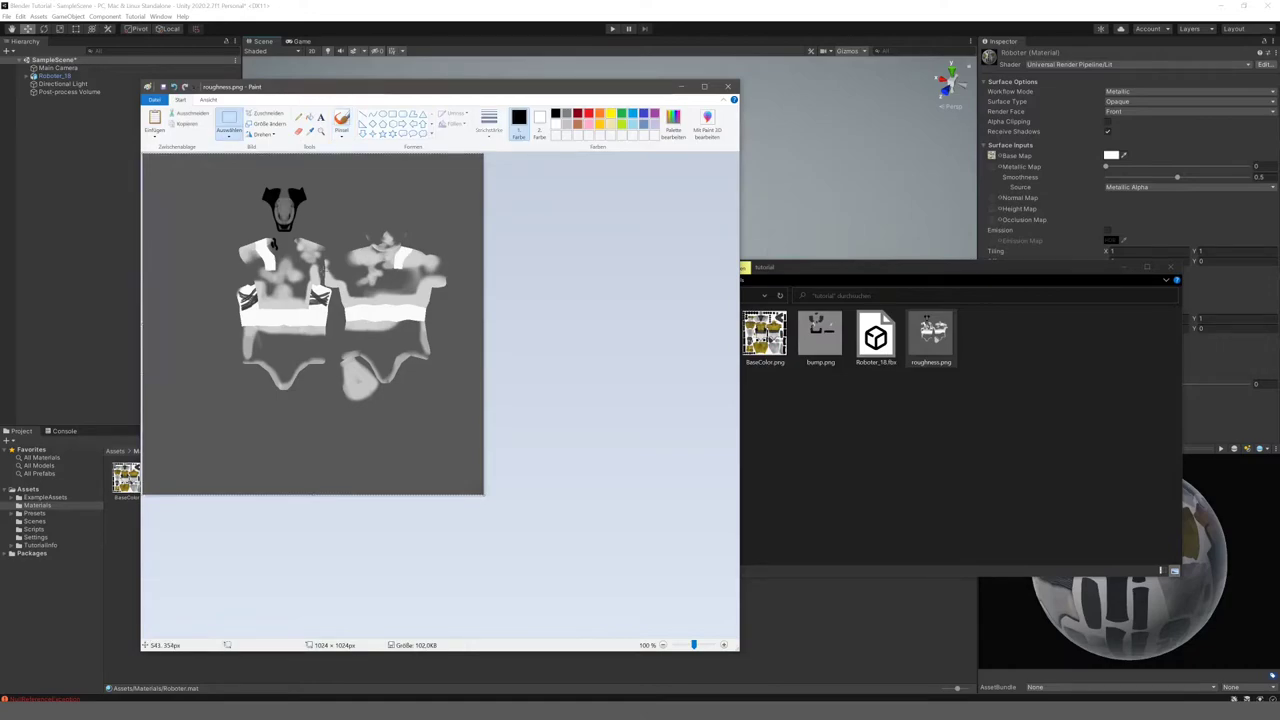
{"action": "key", "text": "ctrl+a"}
{"action": "right_click", "coordinate": [283, 252]}
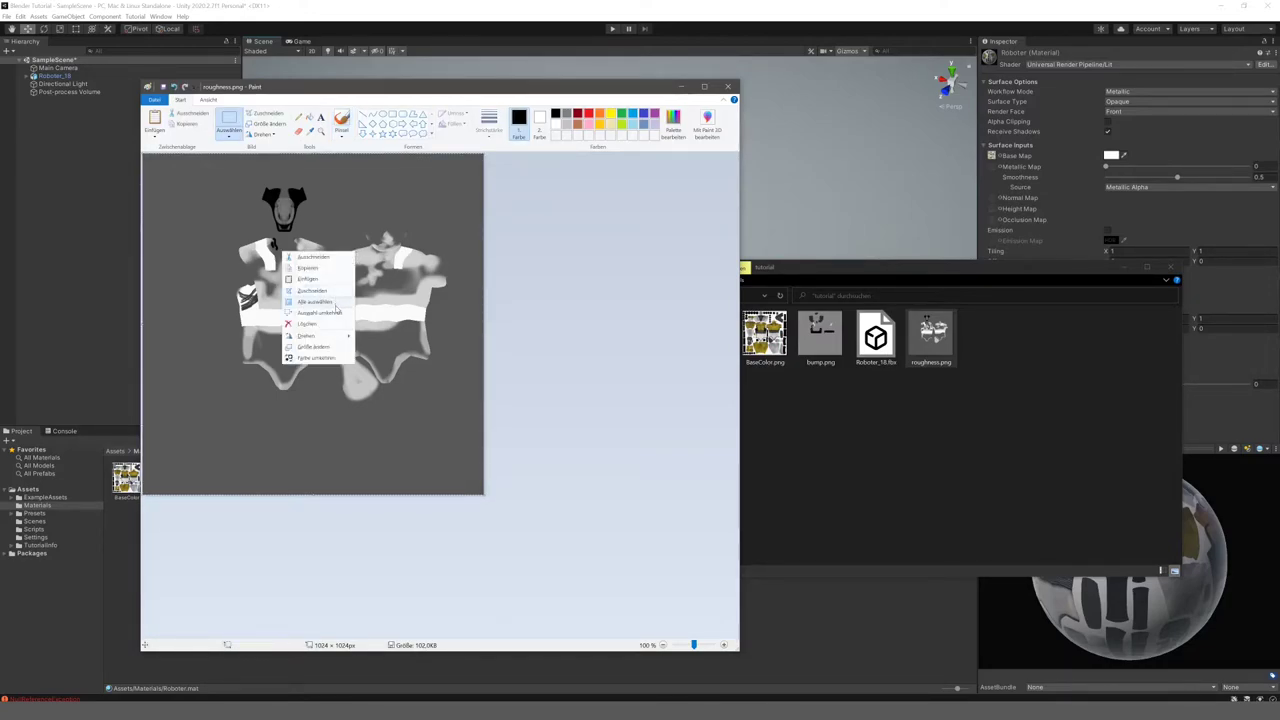
{"action": "left_click", "coordinate": [316, 358]}
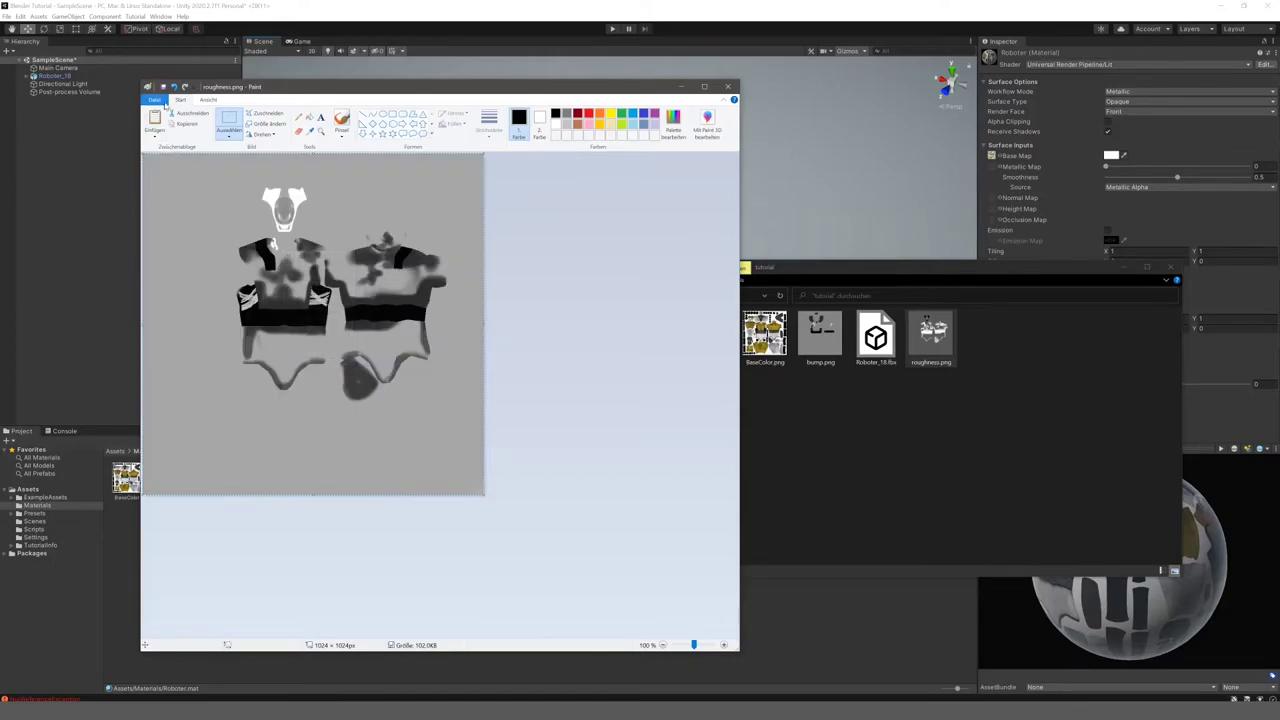
- Save the inverted image as smoothness.png in the tutorial folder, accepting the transparency warning
{"action": "left_click", "coordinate": [155, 100]}
{"action": "left_click", "coordinate": [181, 182]}
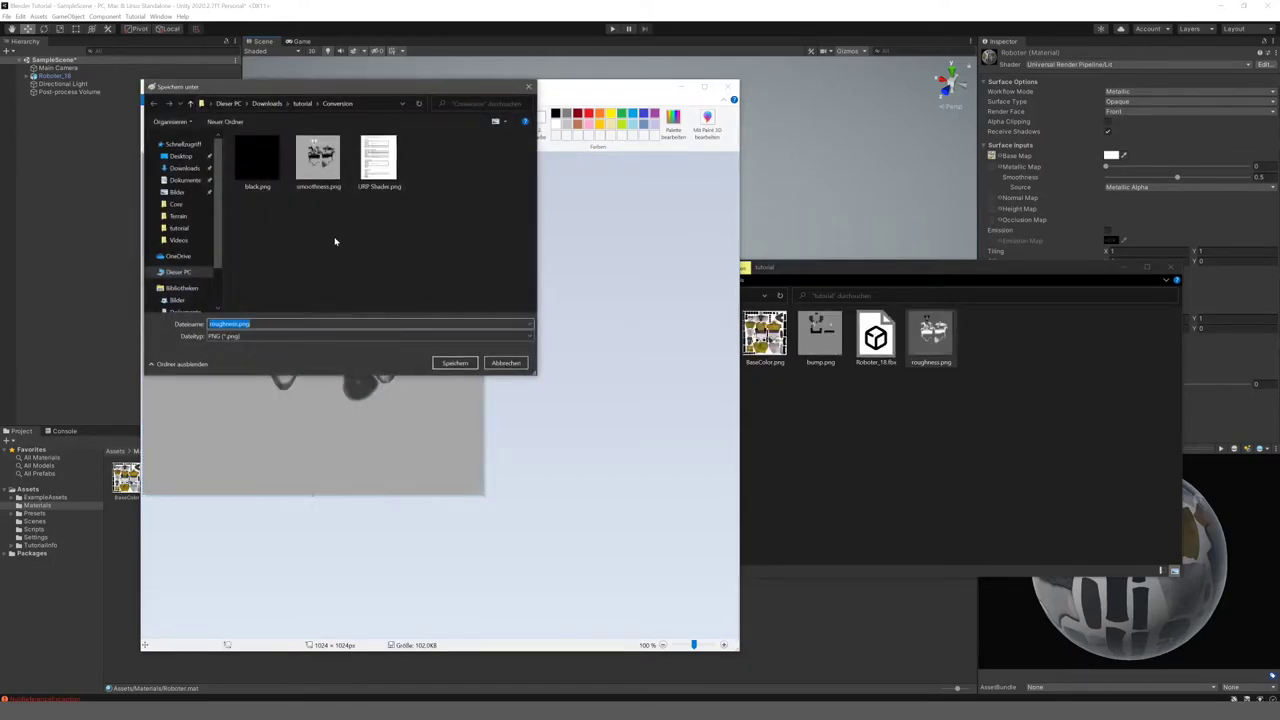
{"action": "left_click", "coordinate": [303, 104]}
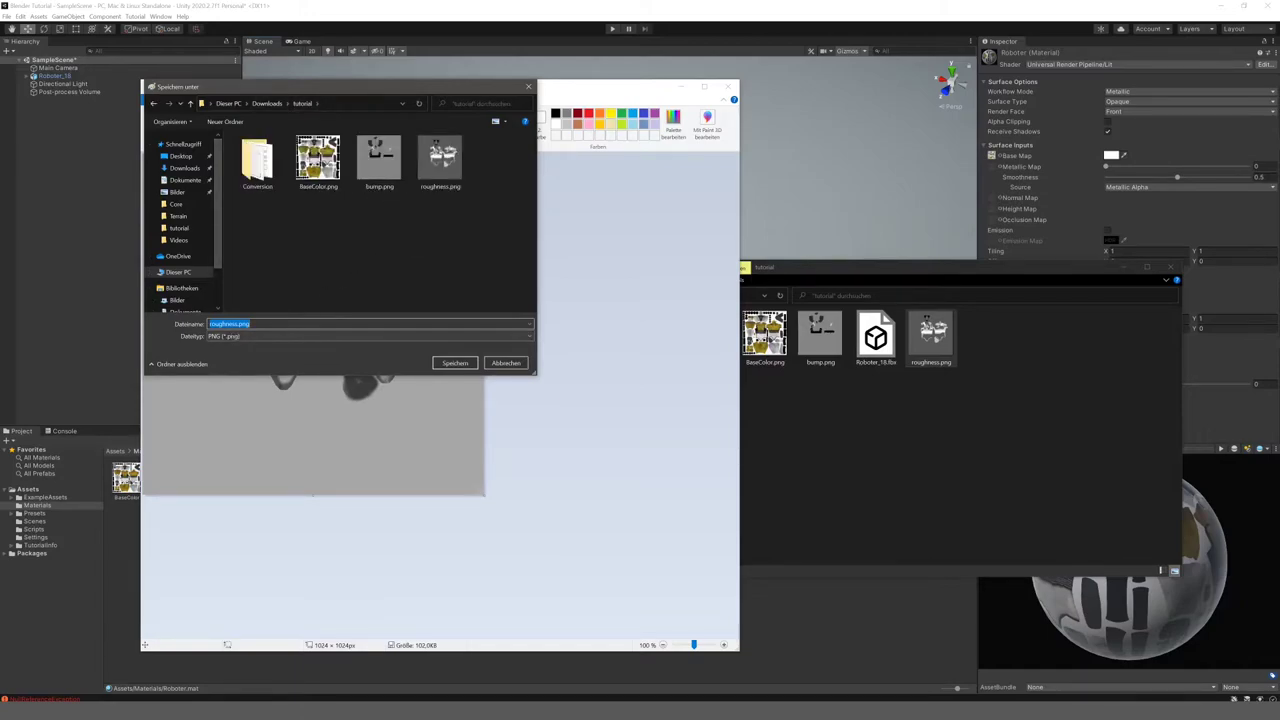
{"action": "left_click", "coordinate": [227, 324]}
{"action": "double_click", "coordinate": [227, 324]}
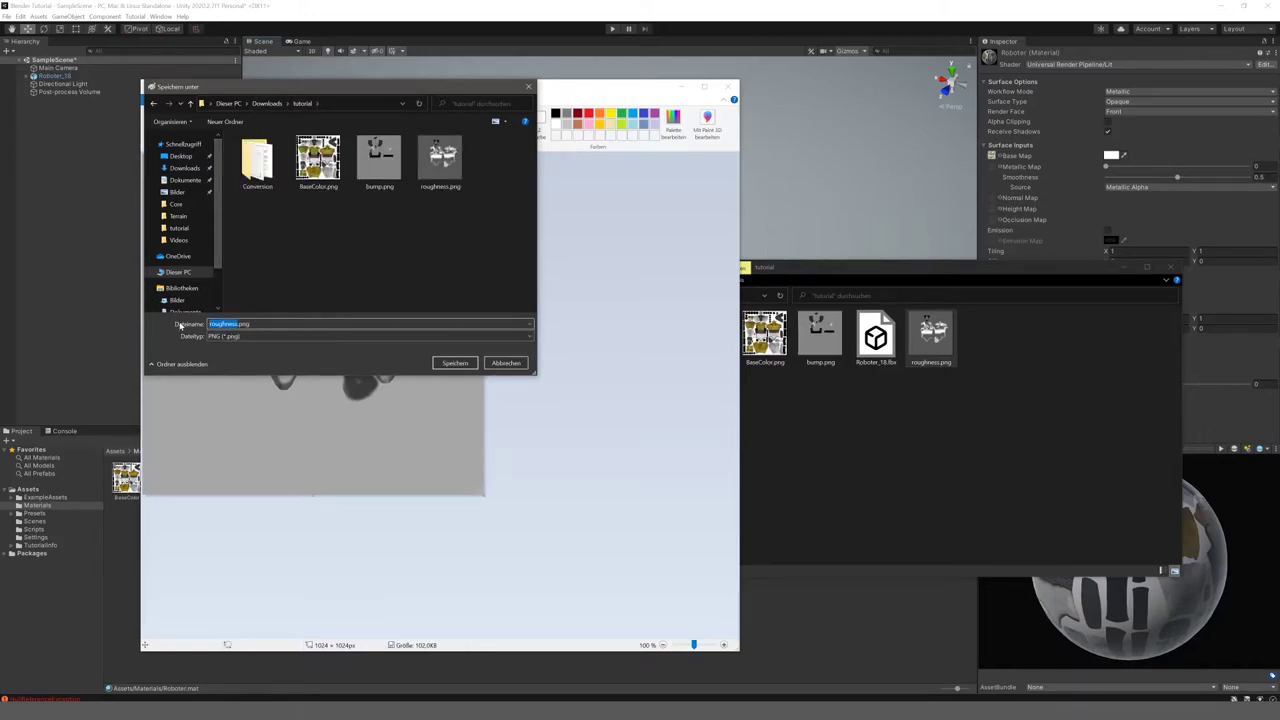
{"action": "type", "text": "smoot"}
{"action": "type", "text": "hness"}
{"action": "left_click", "coordinate": [455, 363]}
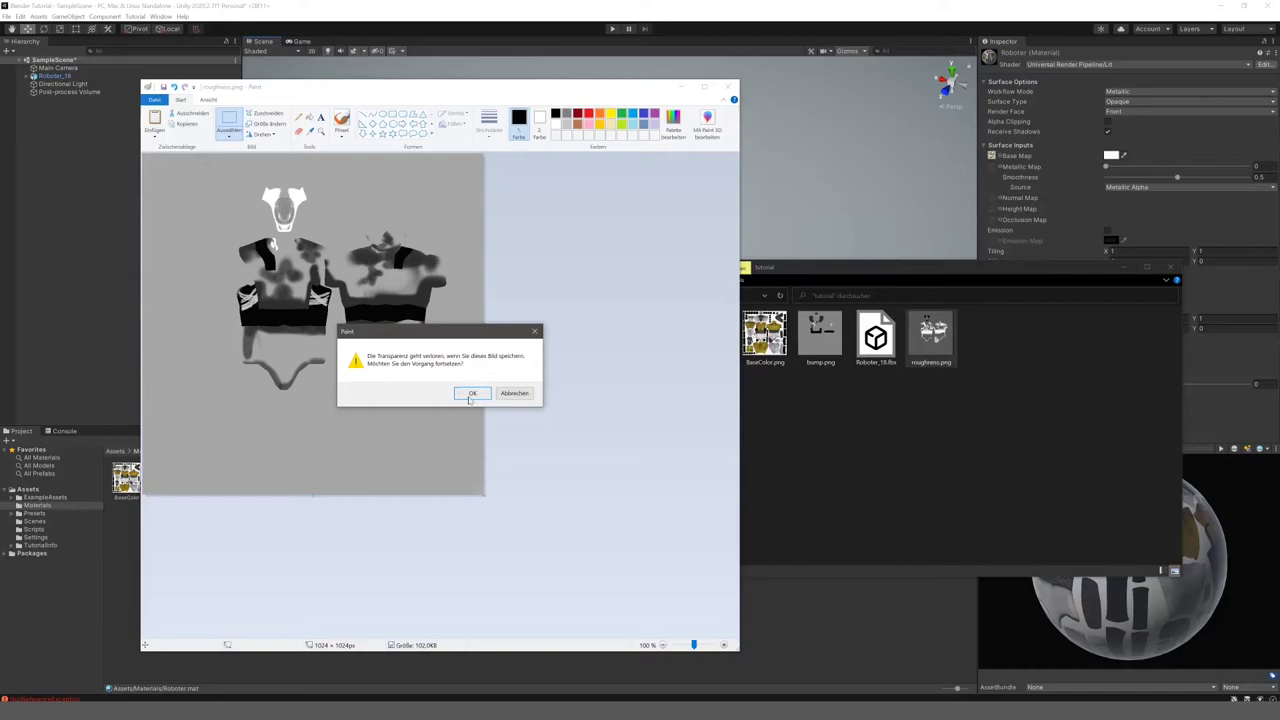
{"action": "left_click", "coordinate": [470, 395]}
- Close Paint and open URP Shader.png from the Conversion folder in Photos
{"action": "left_click", "coordinate": [729, 87]}
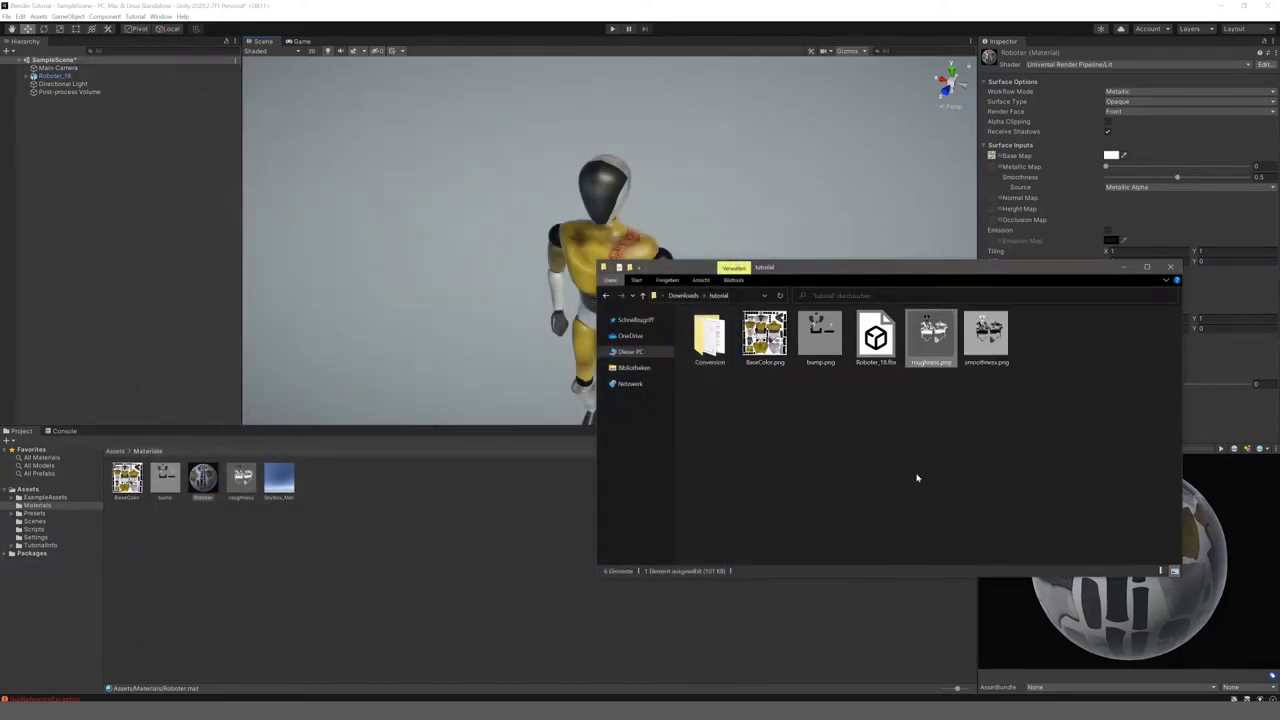
{"action": "left_click", "coordinate": [943, 430]}
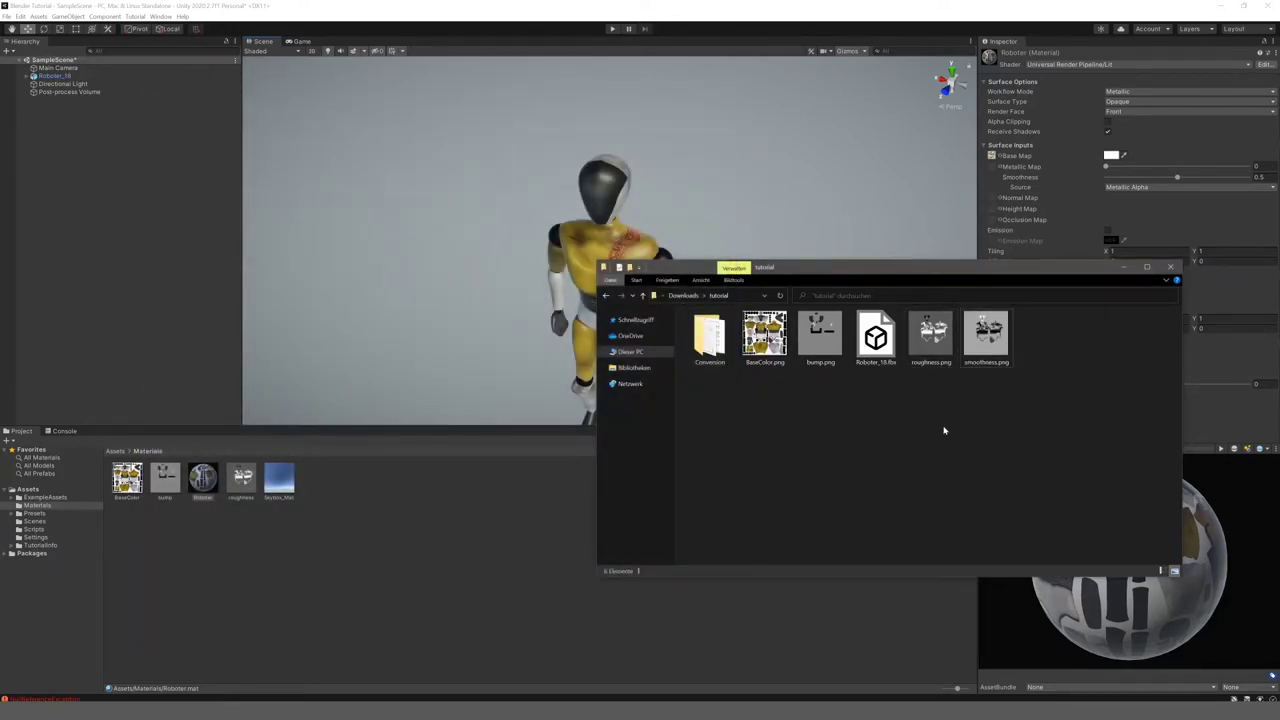
{"action": "left_click_drag", "start_coordinate": [967, 270], "coordinate": [690, 207]}
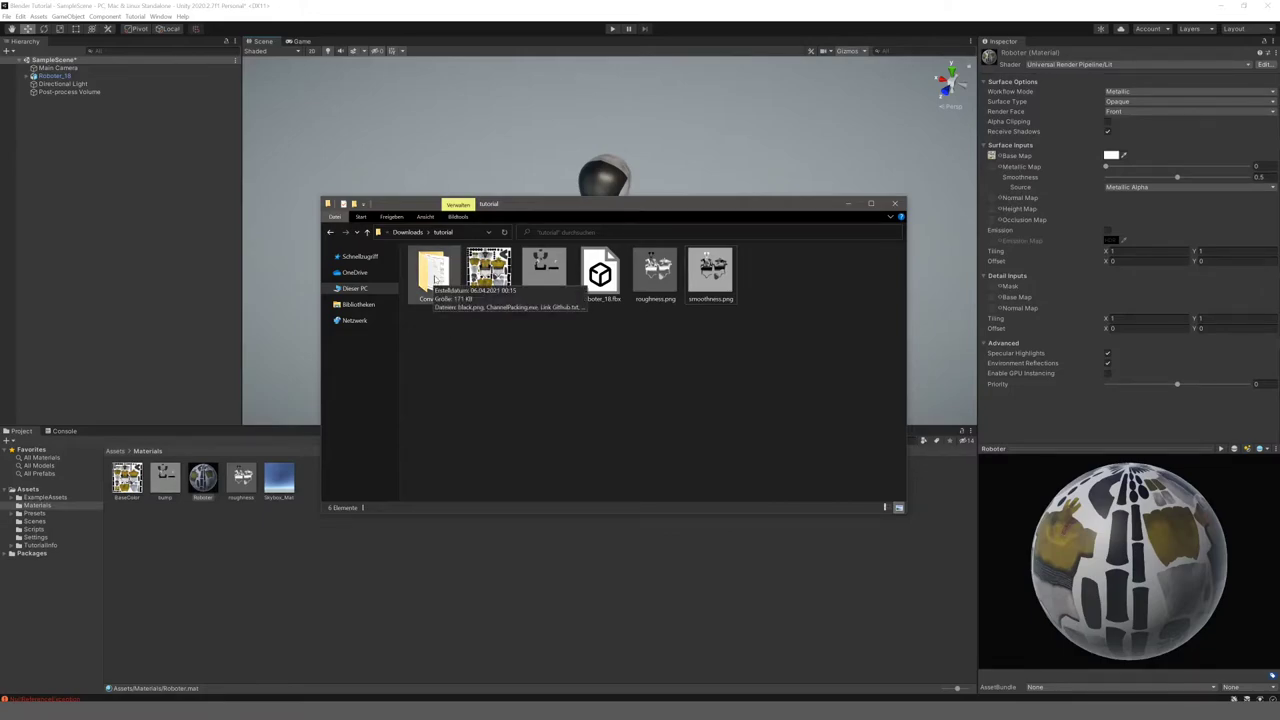
{"action": "double_click", "coordinate": [435, 281]}
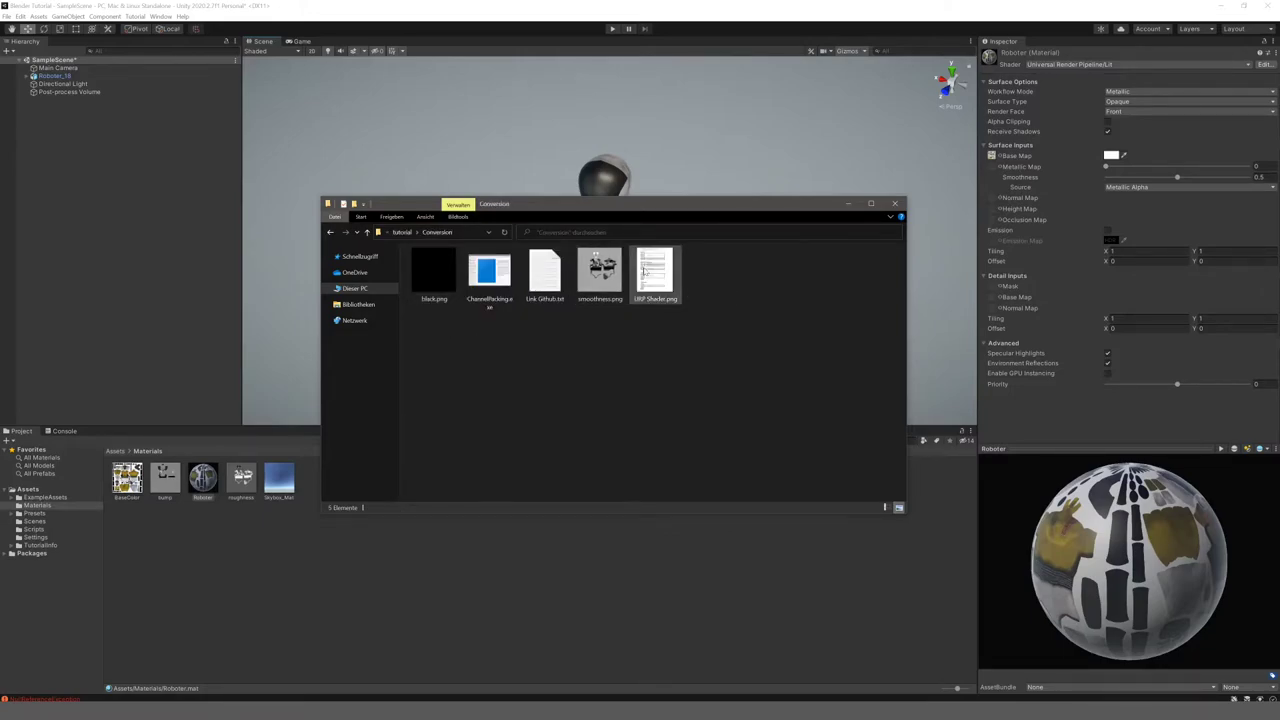
{"action": "double_click", "coordinate": [646, 272]}
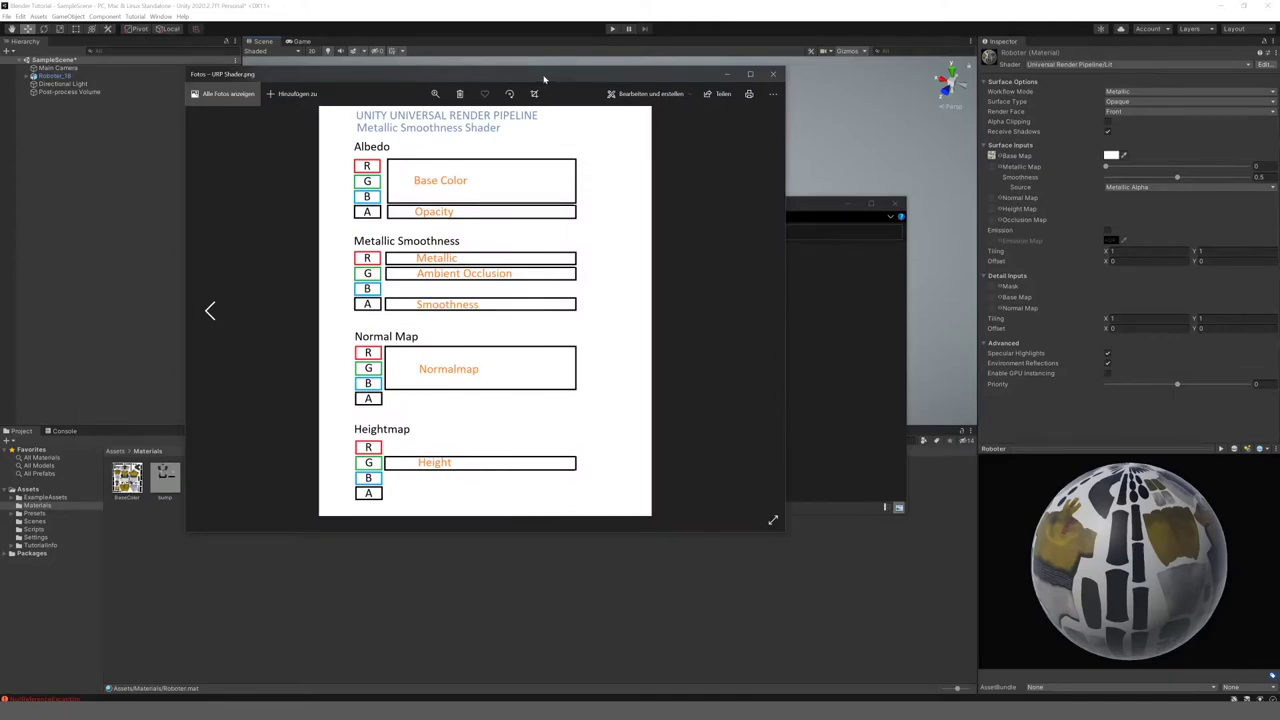
- Enlarge the Photos window so the URP Shader channel diagram is easier to read
{"action": "left_click_drag", "start_coordinate": [546, 80], "coordinate": [560, 76]}
{"action": "left_click_drag", "start_coordinate": [797, 529], "coordinate": [1137, 676]}
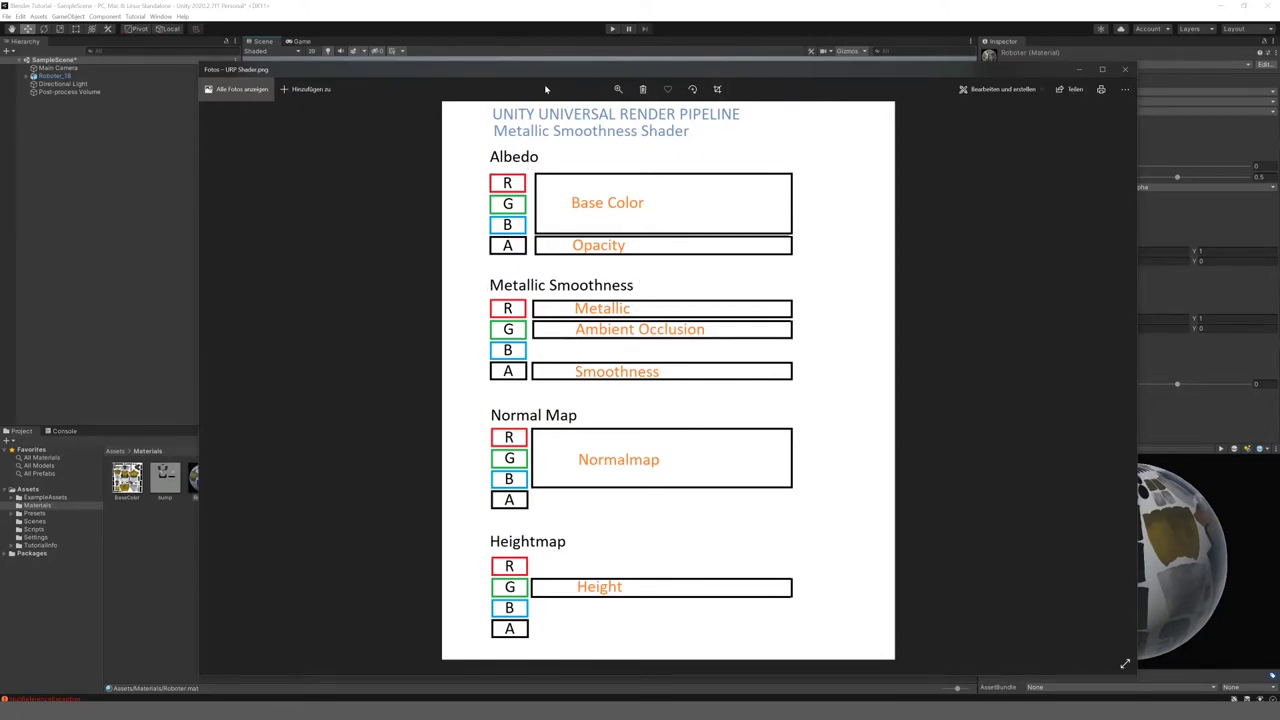
- Move the Photos window left to reveal the Roboter material's Metallic Map setting
{"action": "left_click_drag", "start_coordinate": [532, 76], "coordinate": [364, 49]}
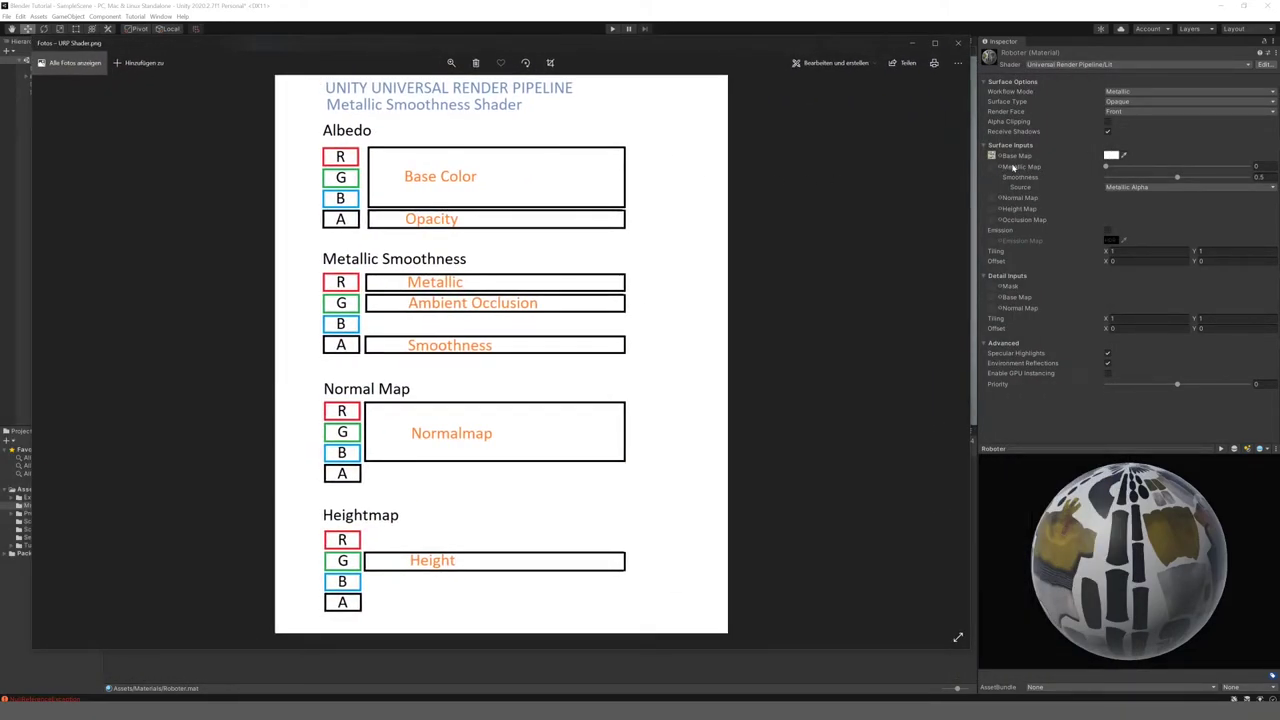
{"action": "mouse_move", "coordinate": [1005, 172]}
- Close Photos and run ChannelPacking.exe from the Conversion folder
{"action": "left_click", "coordinate": [958, 43]}
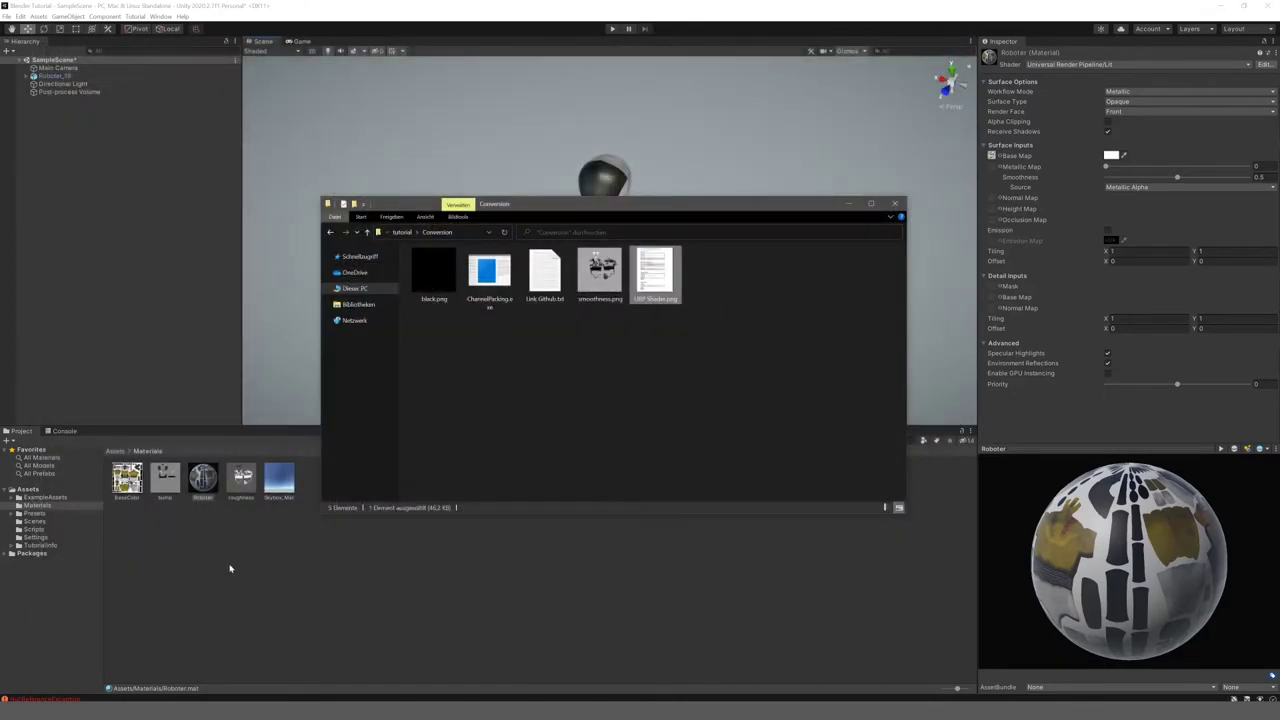
{"action": "left_click", "coordinate": [505, 278]}
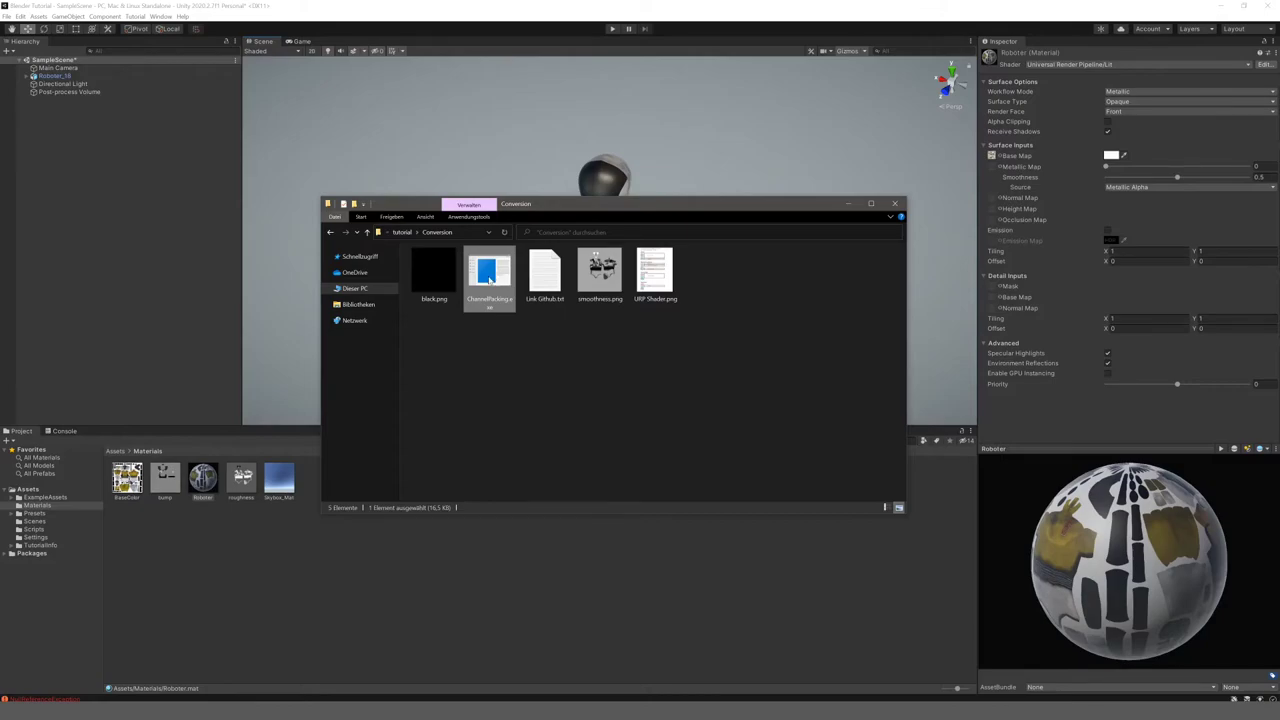
{"action": "double_click", "coordinate": [489, 280]}
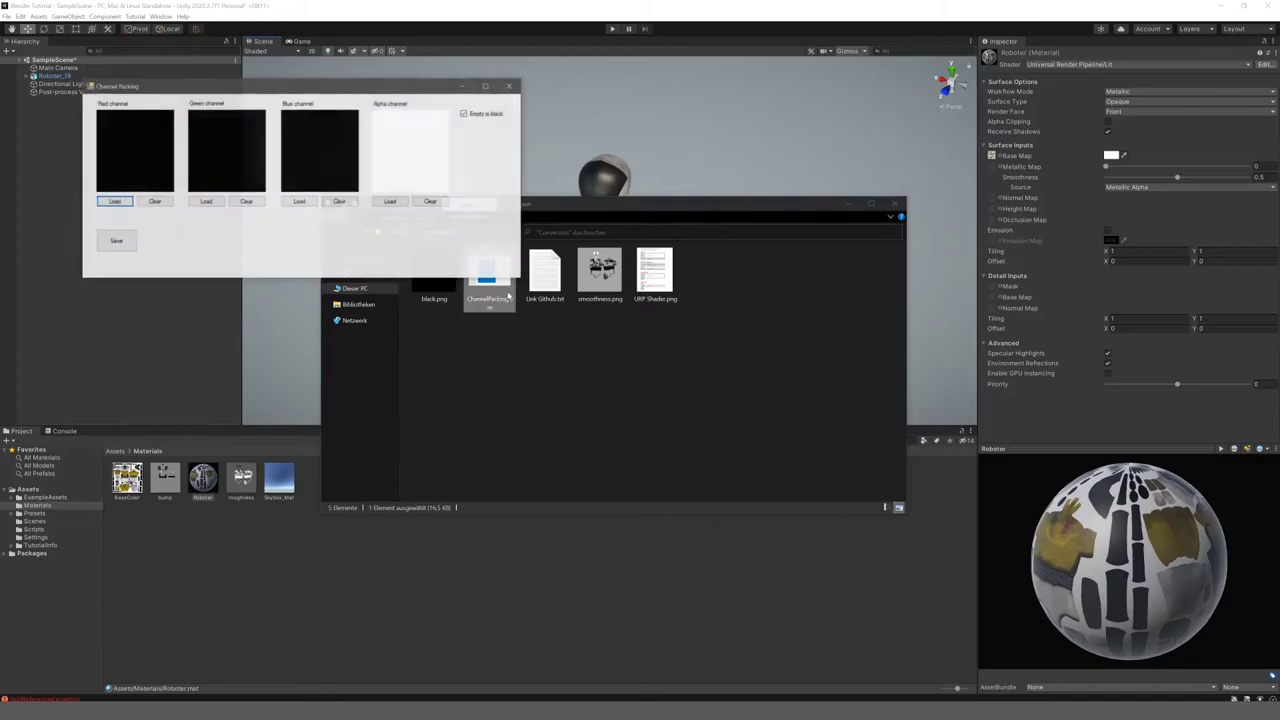
- Load black.png from the Conversion folder into the Red, Green and Blue channels
{"action": "left_click_drag", "start_coordinate": [376, 89], "coordinate": [607, 337]}
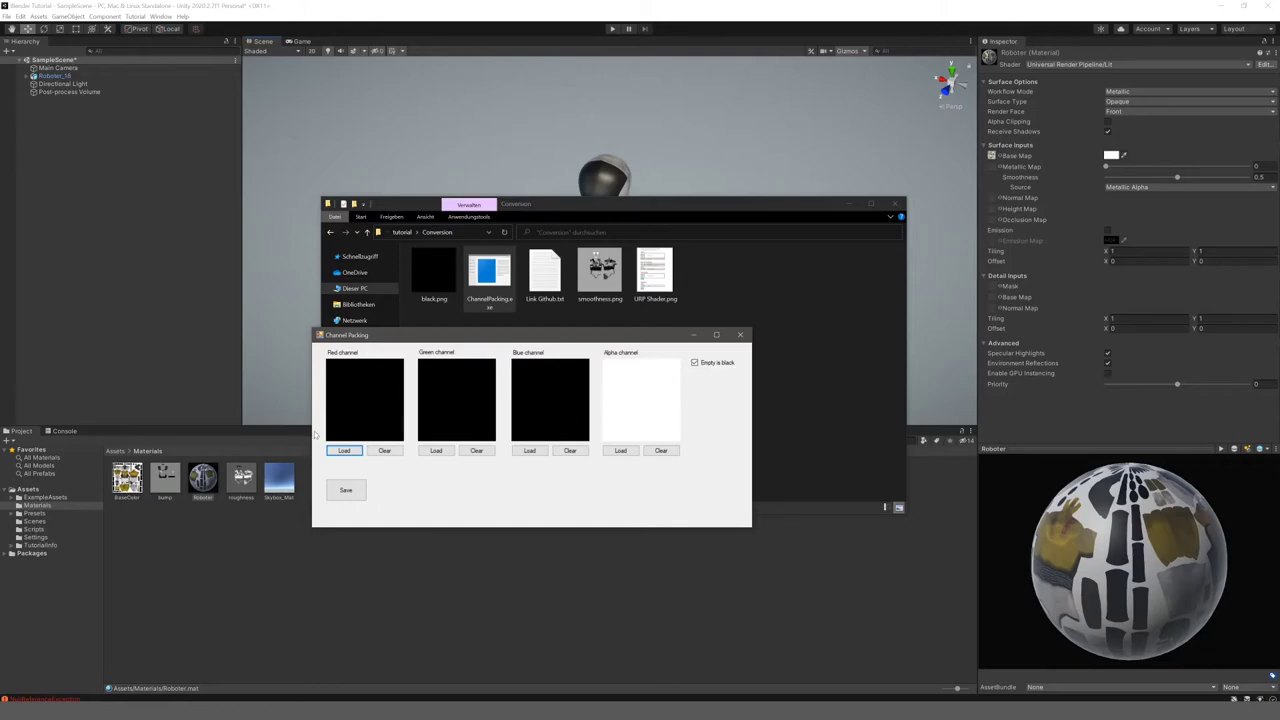
{"action": "left_click", "coordinate": [342, 451]}
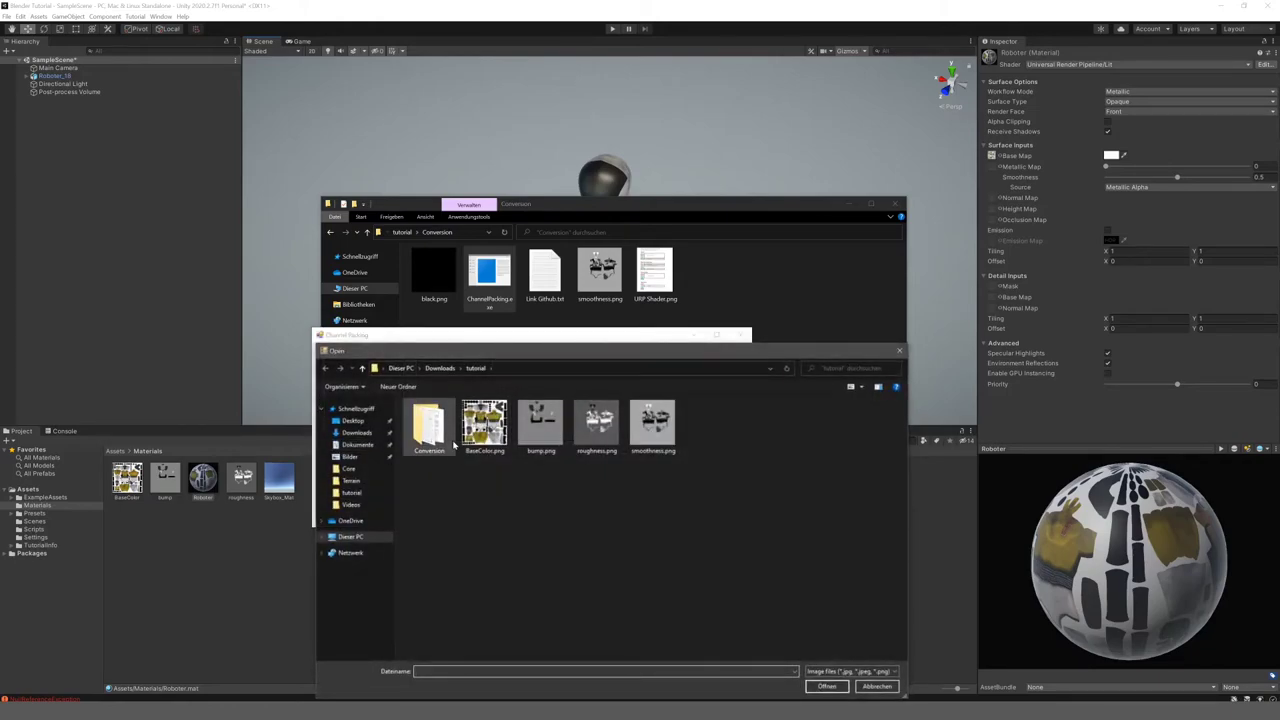
{"action": "double_click", "coordinate": [440, 440]}
{"action": "left_click", "coordinate": [428, 430]}
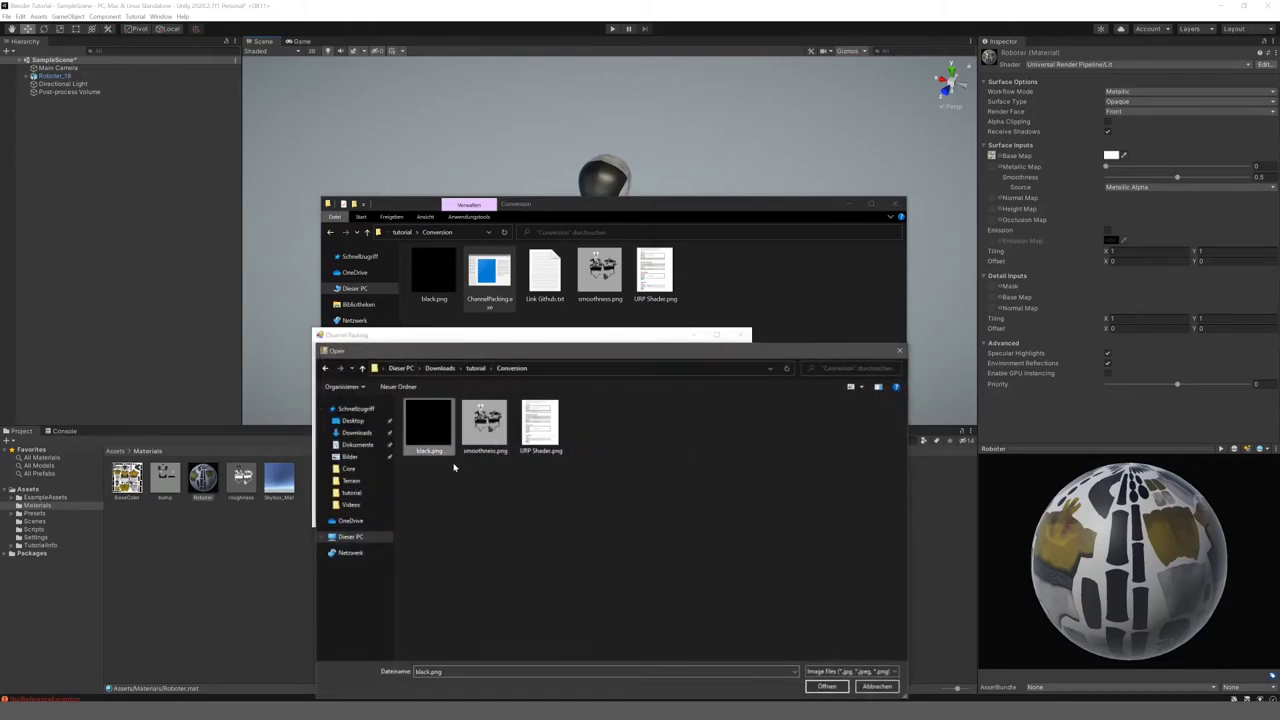
{"action": "left_click", "coordinate": [826, 686]}
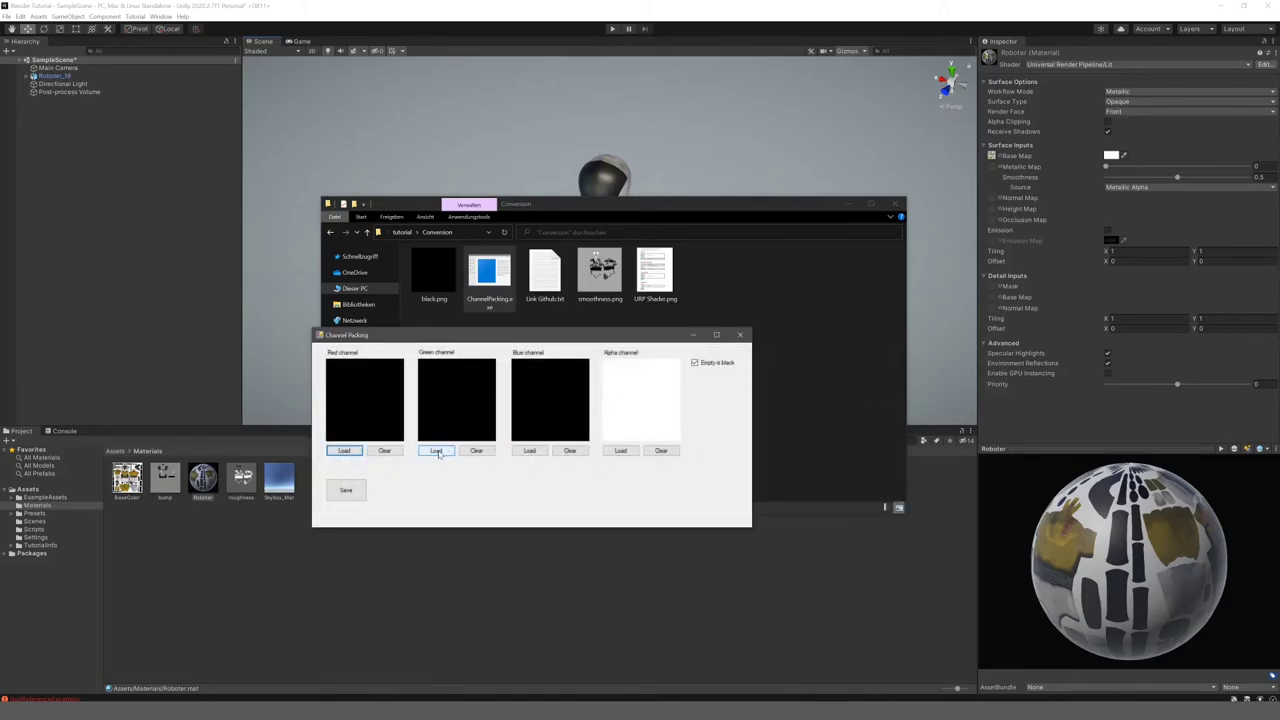
{"action": "left_click", "coordinate": [440, 451]}
{"action": "left_click", "coordinate": [435, 411]}
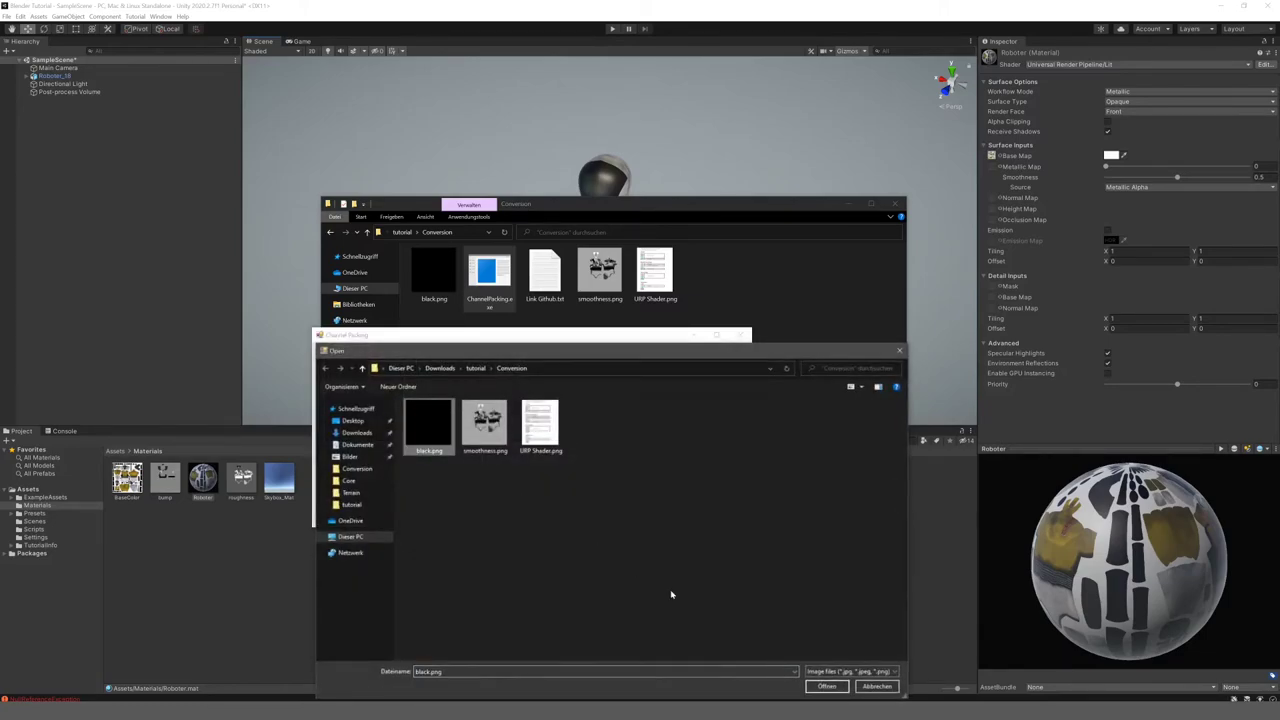
{"action": "left_click", "coordinate": [824, 686]}
{"action": "left_click", "coordinate": [525, 449]}
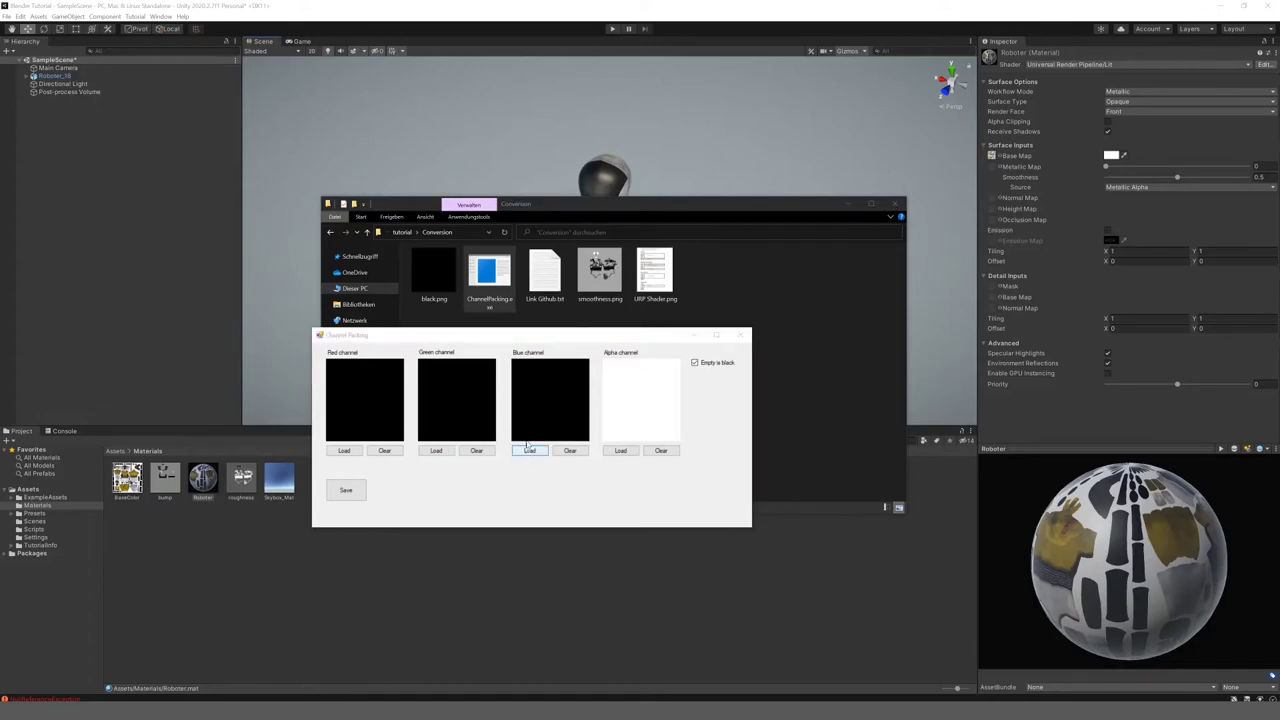
{"action": "left_click", "coordinate": [428, 425]}
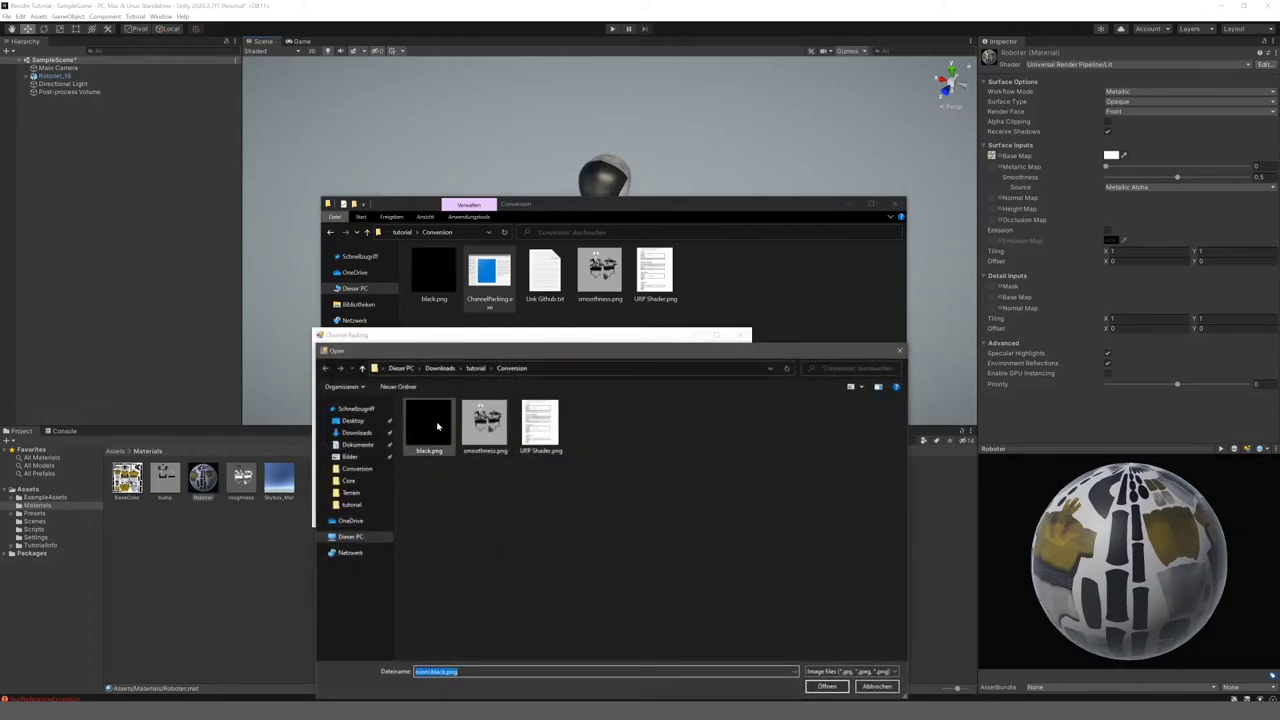
{"action": "left_click", "coordinate": [822, 687]}
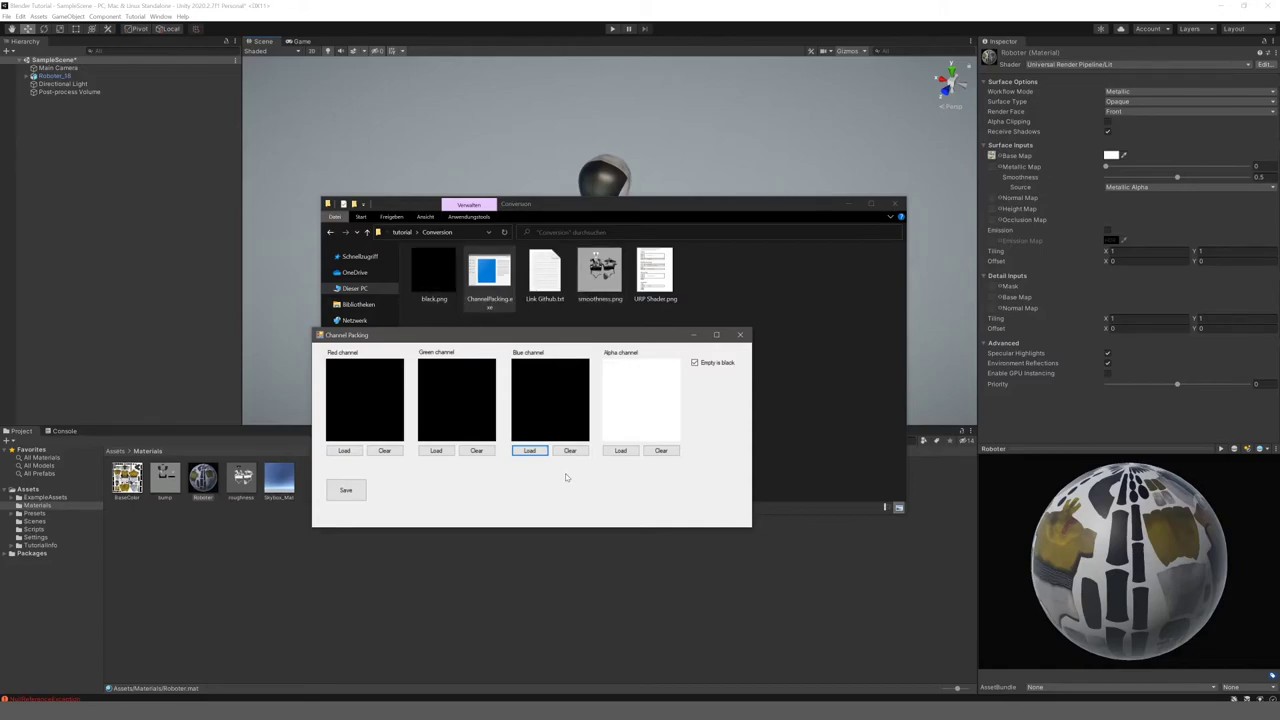
- Load smoothness.png into the Channel Packing Alpha channel
{"action": "left_click", "coordinate": [619, 450]}
{"action": "left_click", "coordinate": [482, 426]}
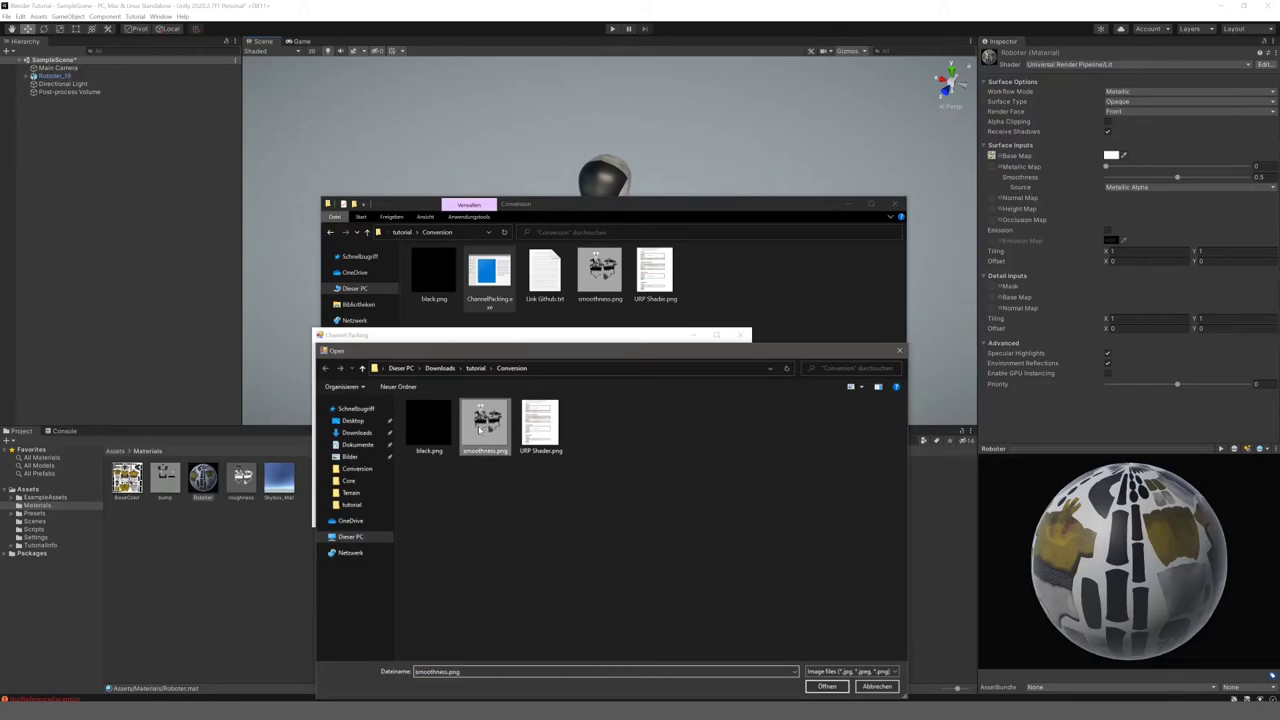
{"action": "left_click", "coordinate": [826, 686]}
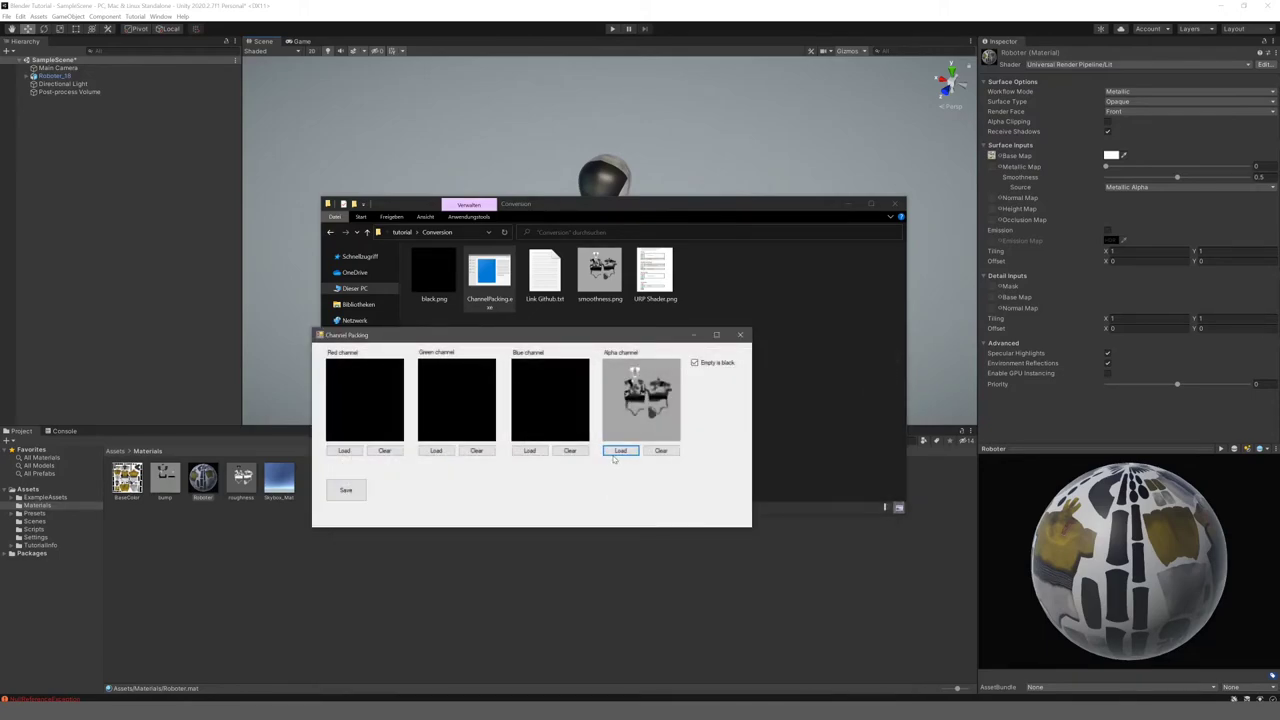
- Save the packed image as metallicsmoothness.png
{"action": "left_click", "coordinate": [347, 492]}
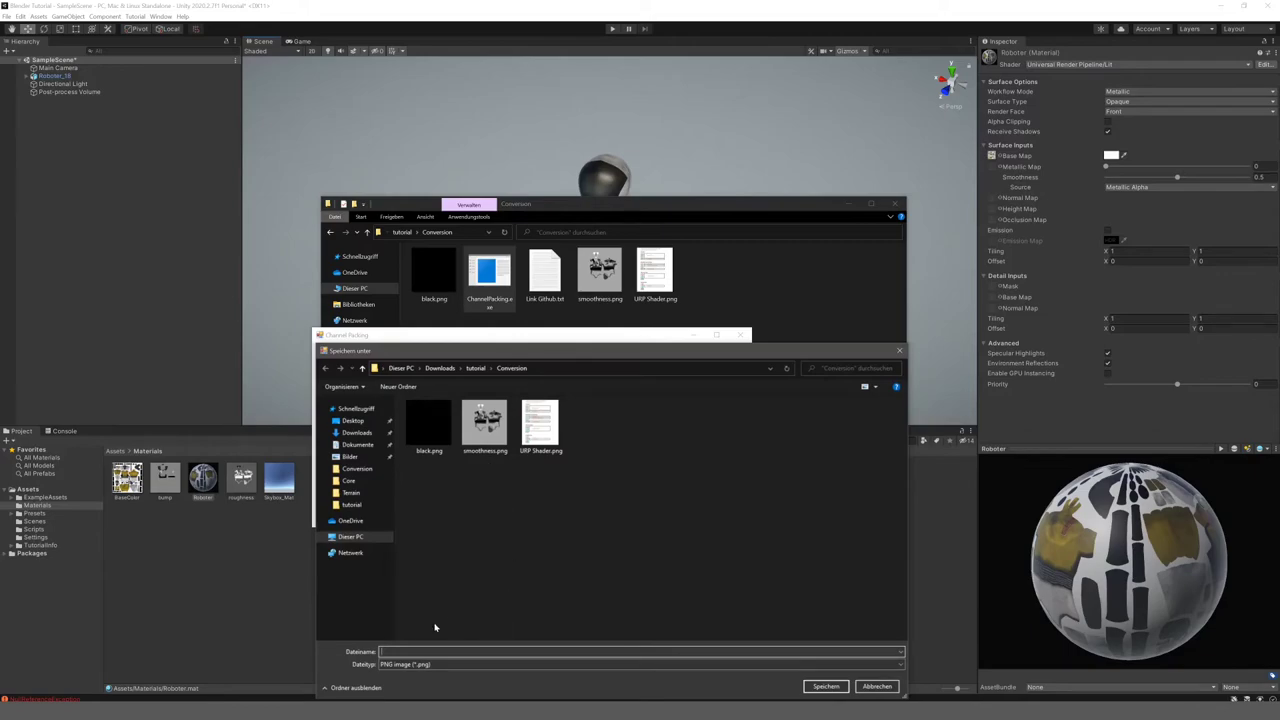
{"action": "type", "text": "metallic"}
{"action": "type", "text": "smoo"}
{"action": "type", "text": "thness"}
{"action": "left_click", "coordinate": [822, 688]}
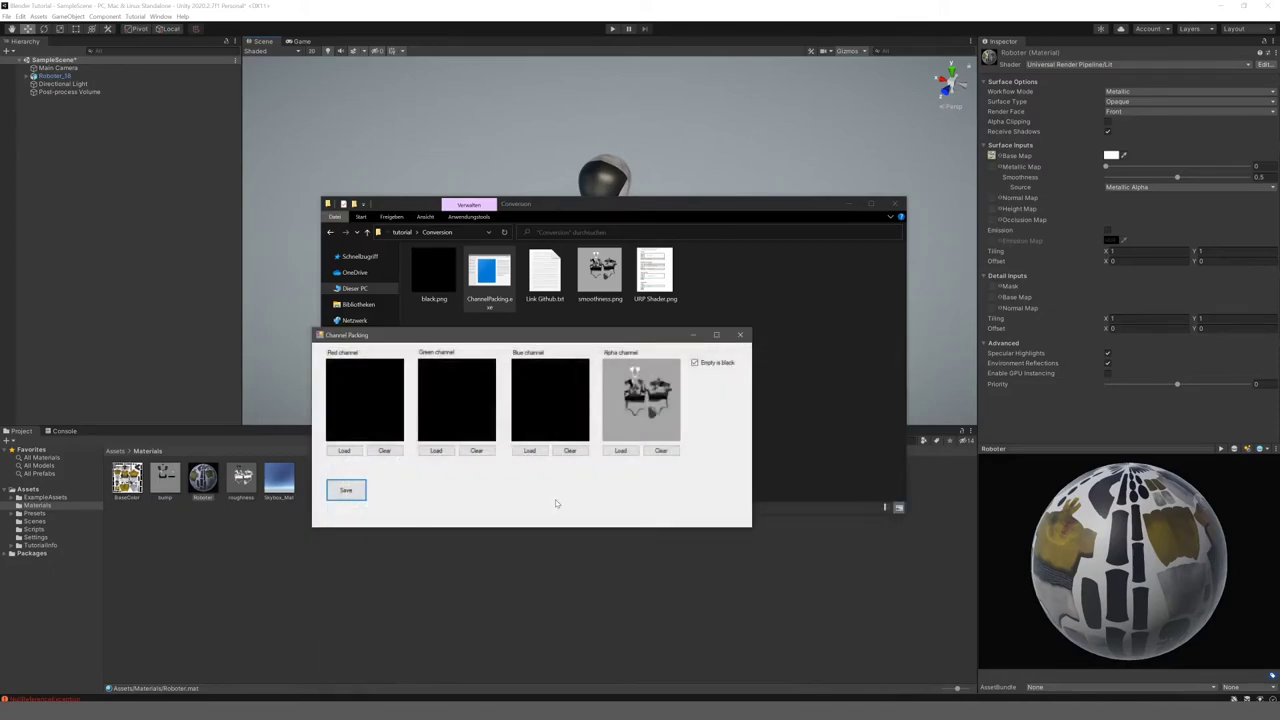
- Close Channel Packing and drag metallicsmoothness.png into Unity's Materials folder, then reselect Roboter
{"action": "left_click", "coordinate": [740, 334]}
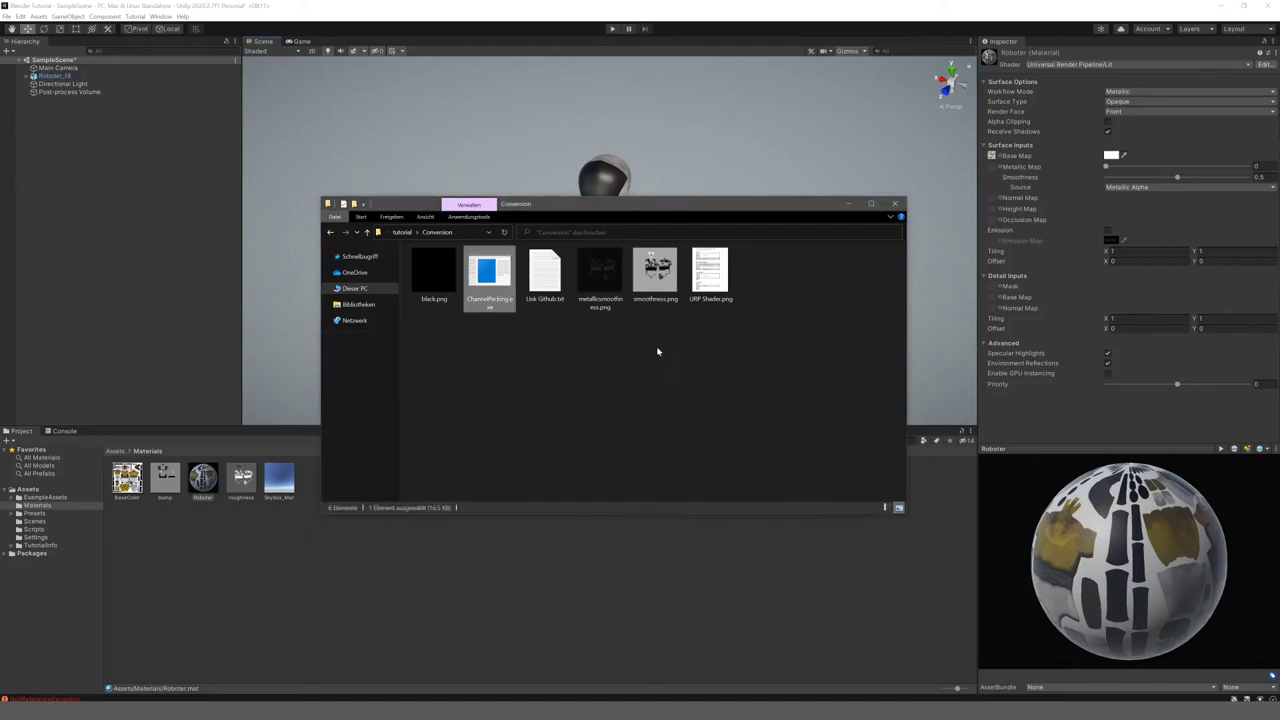
{"action": "left_click", "coordinate": [618, 305]}
{"action": "left_click_drag", "start_coordinate": [608, 284], "coordinate": [336, 492]}
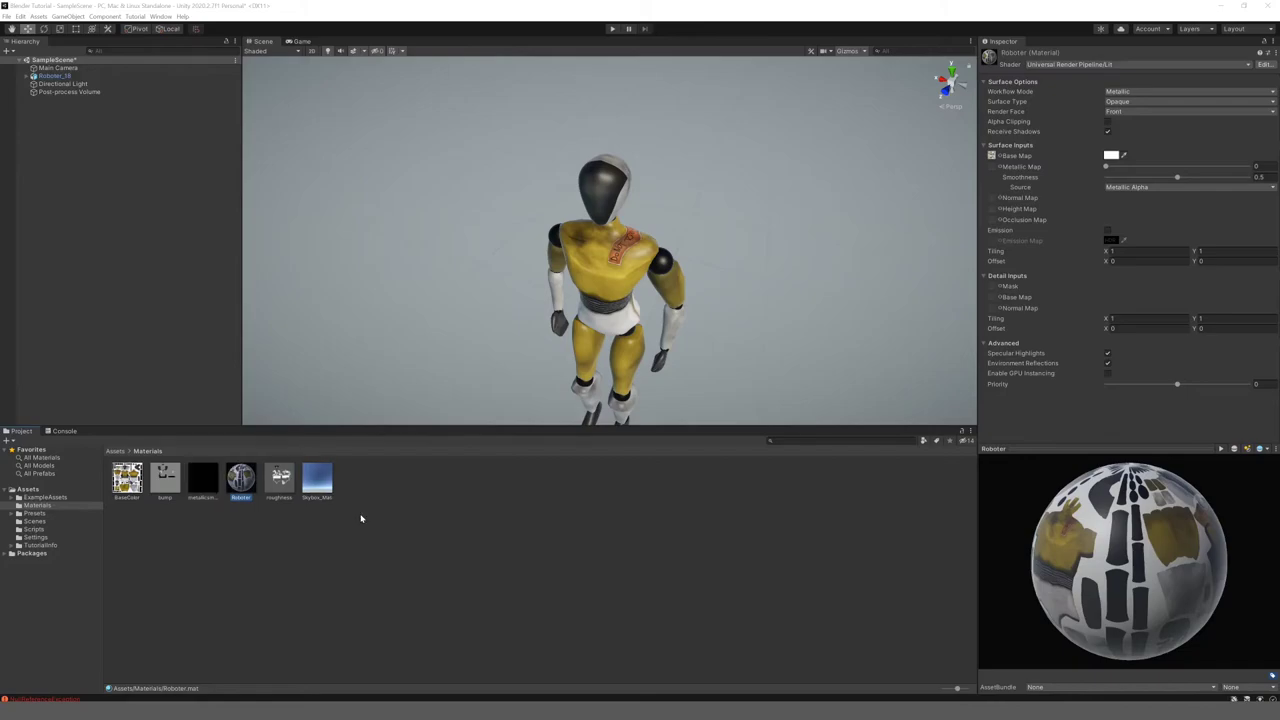
{"action": "left_click", "coordinate": [204, 484]}
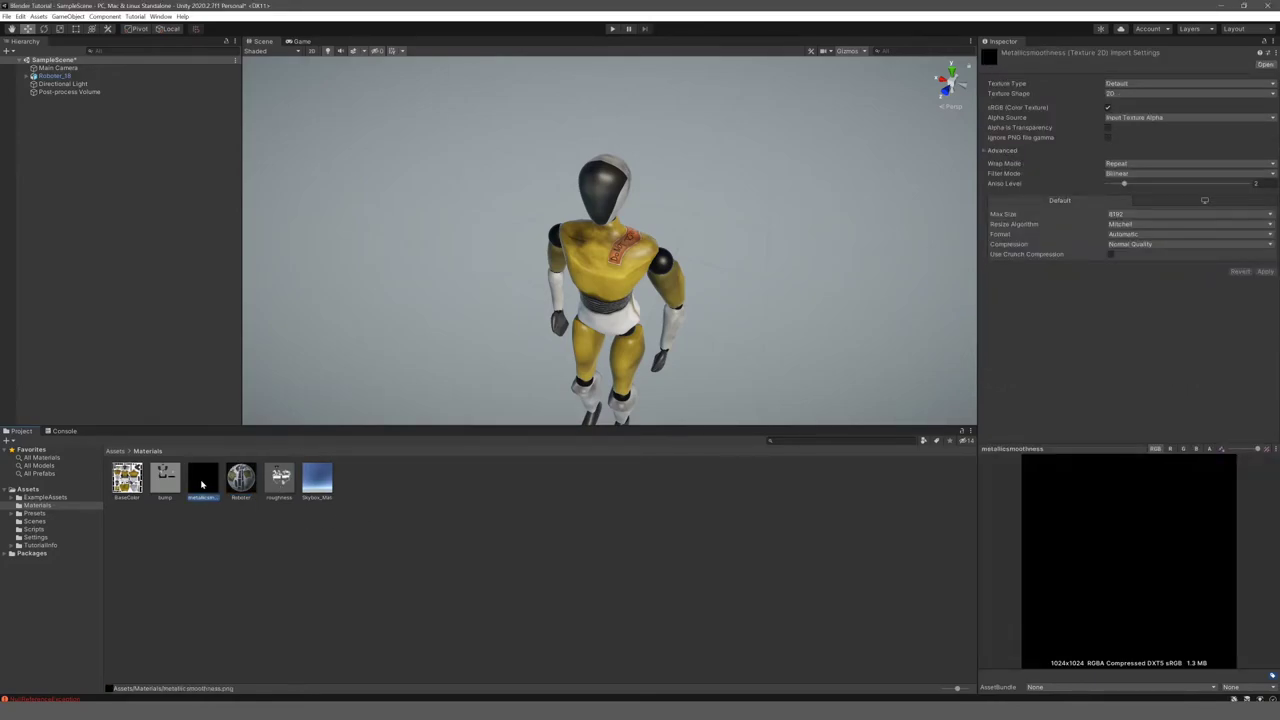
{"action": "left_click", "coordinate": [241, 481]}
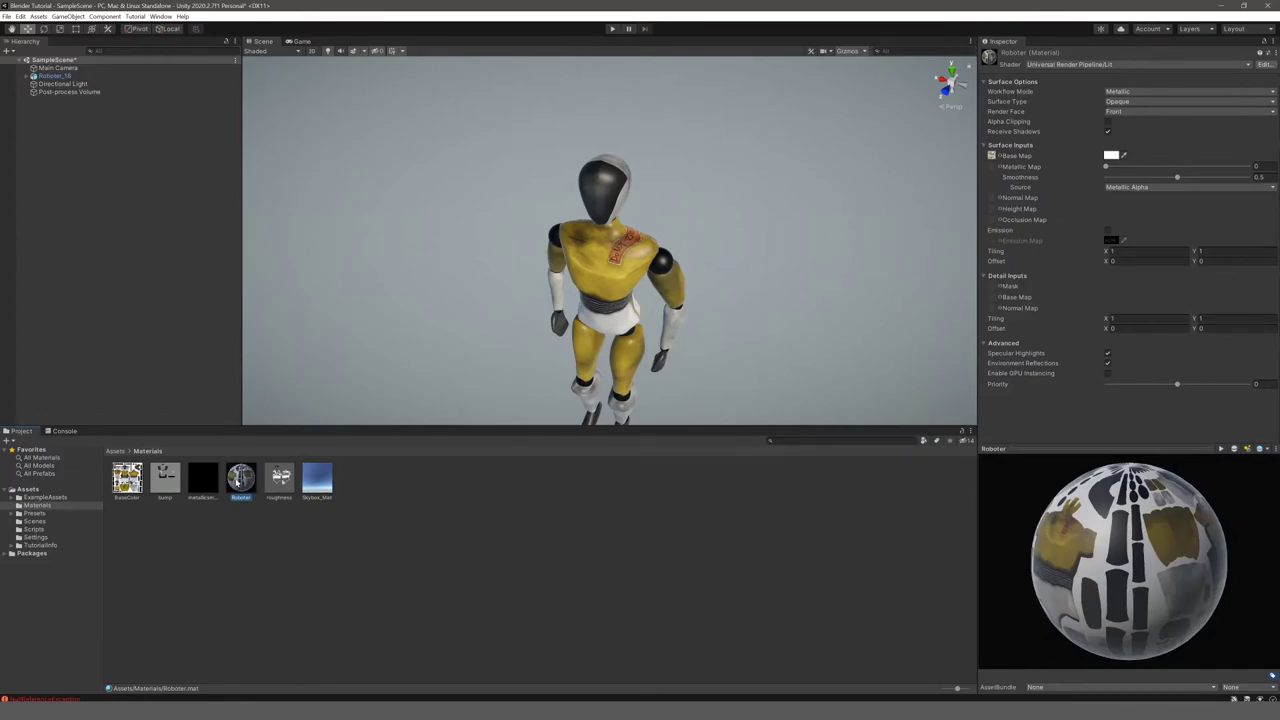
- Make metallicsmoothness the Roboter Metallic Map with smoothness 0.837, then inspect the gloss
{"action": "mouse_move", "coordinate": [201, 483]}
{"action": "left_mouse_down"}
{"action": "mouse_move", "coordinate": [937, 355]}
{"action": "mouse_move", "coordinate": [995, 172]}
{"action": "left_mouse_up"}
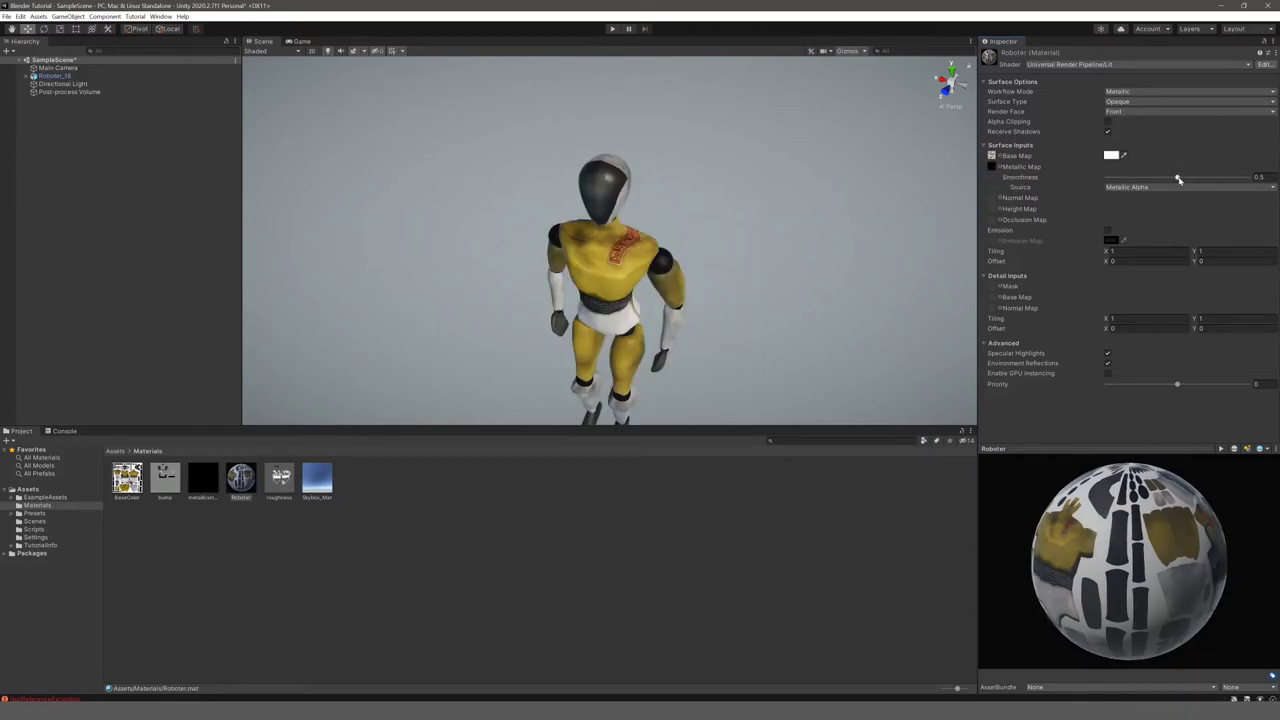
{"action": "left_click_drag", "start_coordinate": [1177, 177], "coordinate": [1228, 183]}
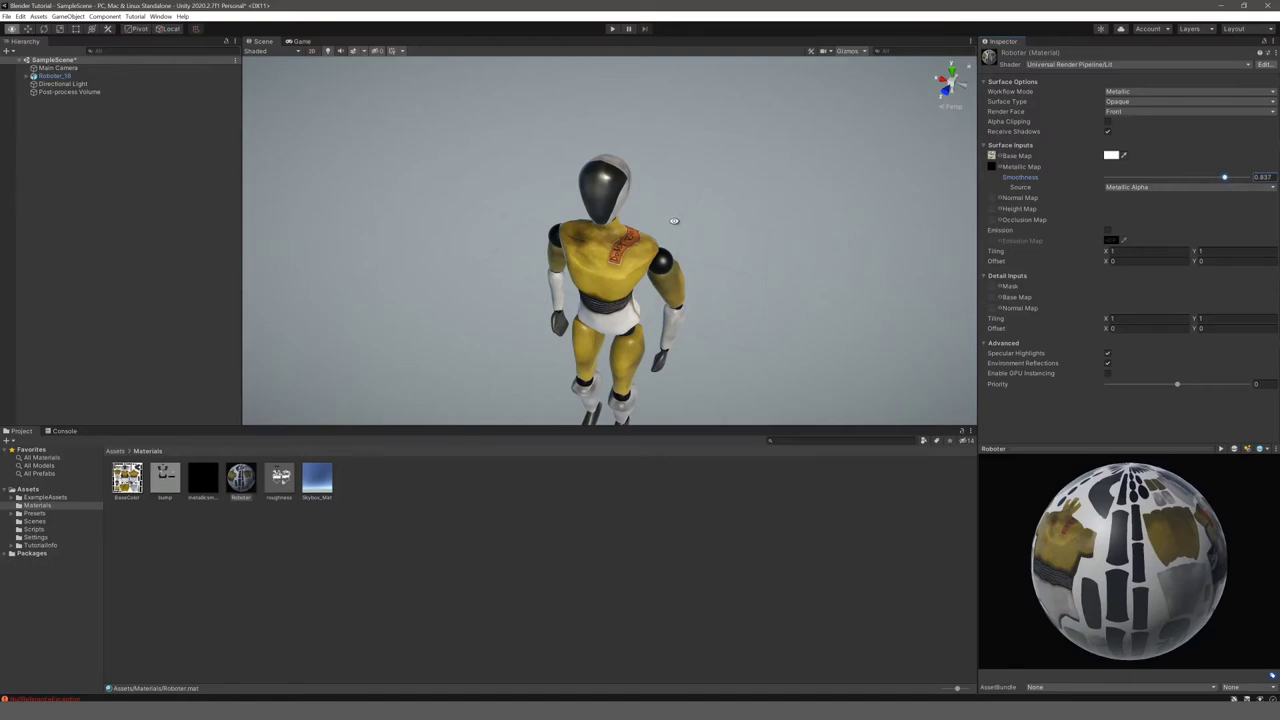
{"action": "right_click_drag", "start_coordinate": [666, 223], "coordinate": [577, 235]}
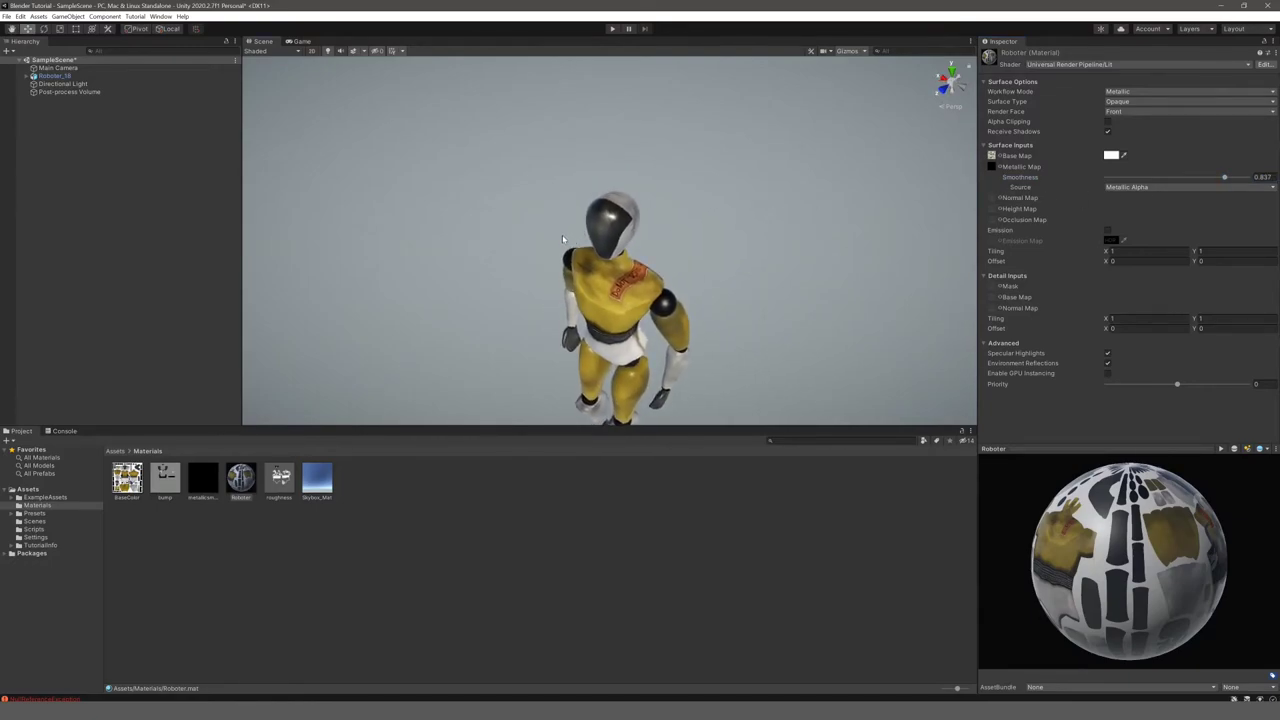
{"action": "scroll", "coordinate": [565, 238], "scroll_direction": "up", "scroll_amount": 3}
{"action": "right_click_drag", "start_coordinate": [548, 230], "coordinate": [581, 184]}
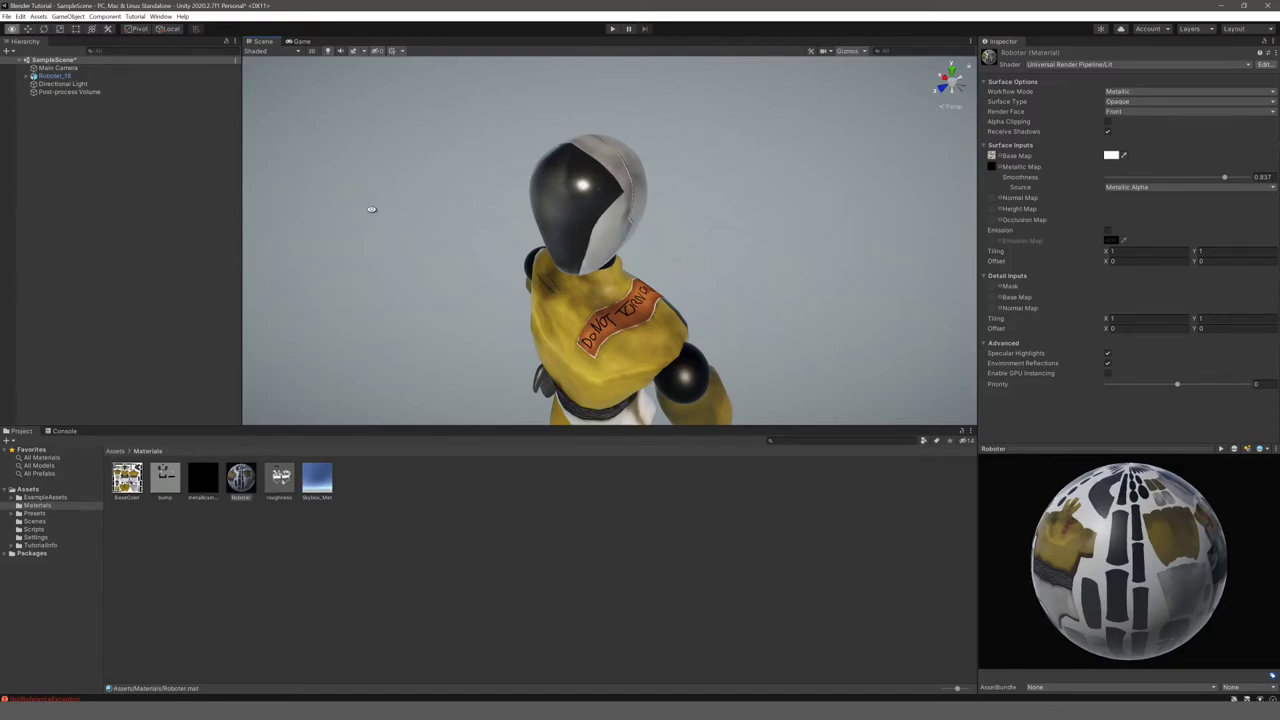
{"action": "mouse_move", "coordinate": [371, 206]}
{"action": "left_mouse_down", "text": "alt"}
{"action": "mouse_move", "coordinate": [446, 183]}
{"action": "mouse_move", "coordinate": [561, 183]}
{"action": "mouse_move", "coordinate": [457, 157]}
{"action": "mouse_move", "coordinate": [366, 163]}
{"action": "mouse_move", "coordinate": [457, 157]}
{"action": "left_mouse_up", "text": "alt"}
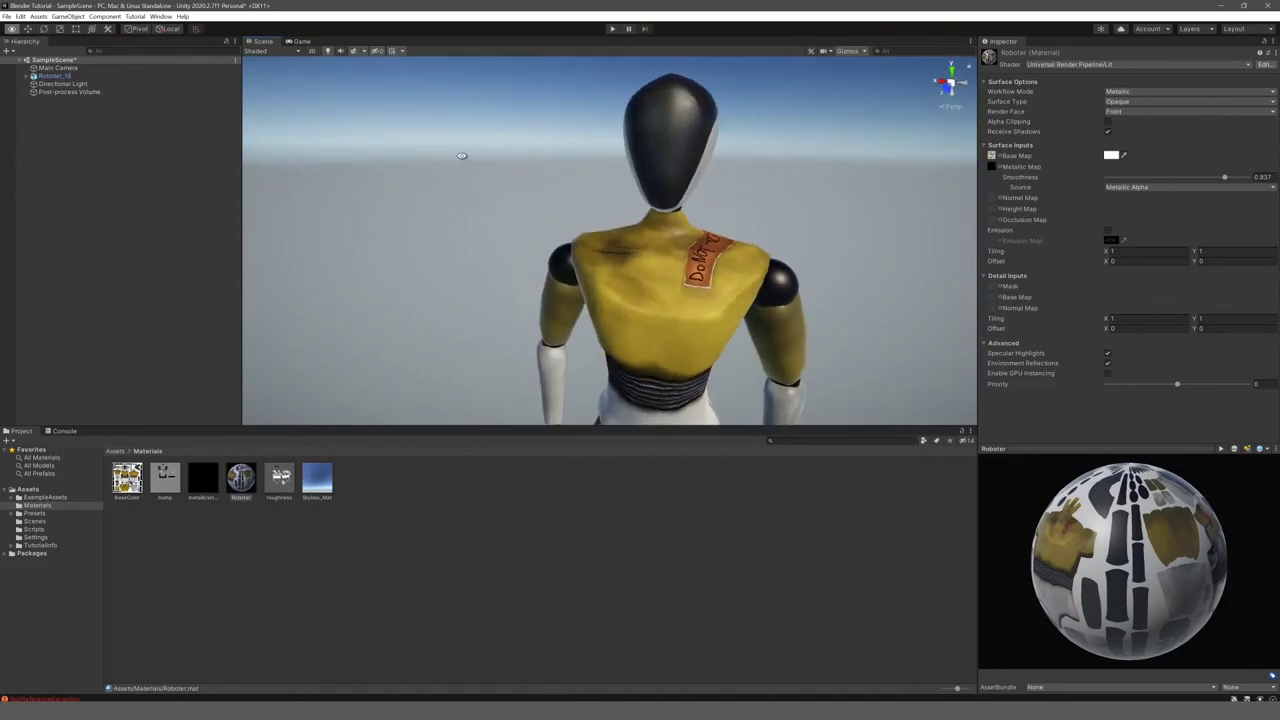
{"action": "scroll", "coordinate": [469, 195], "scroll_direction": "down", "scroll_amount": 5}
{"action": "scroll", "coordinate": [491, 217], "scroll_direction": "up", "scroll_amount": 2}
{"action": "scroll", "coordinate": [450, 240], "scroll_direction": "up", "scroll_amount": 2}
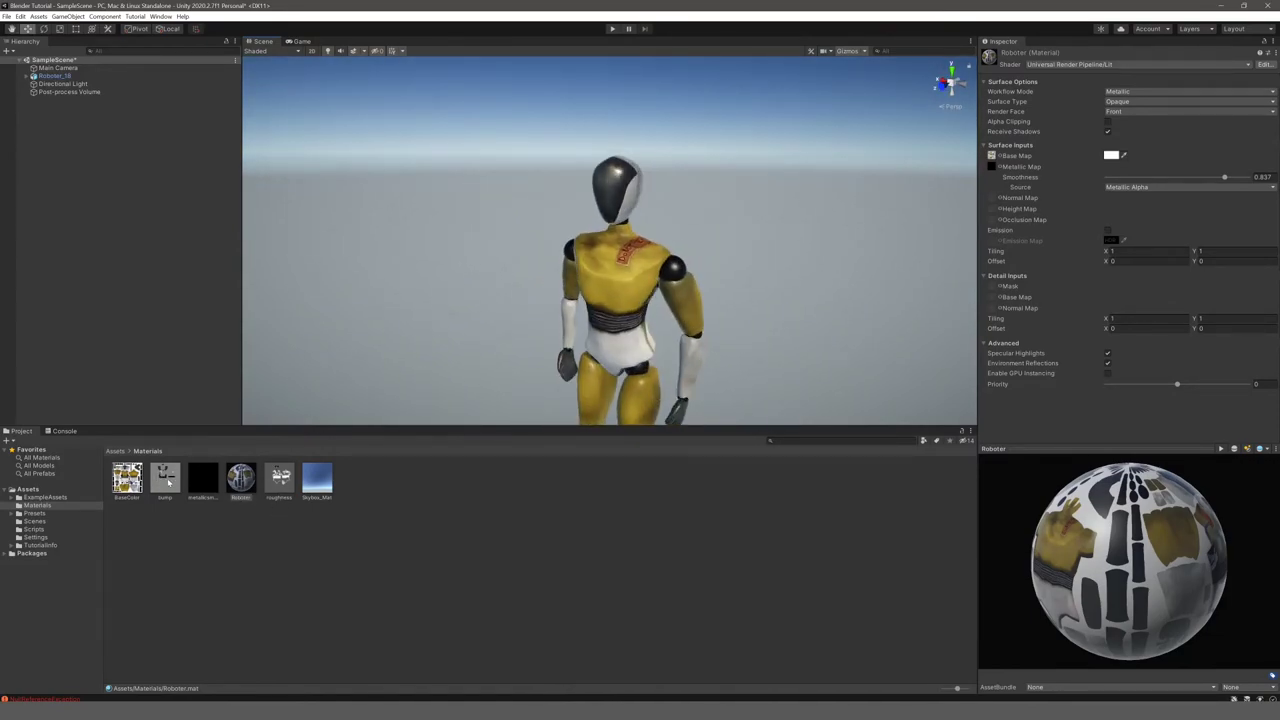
- Use the bump texture as the Roboter material's height map and orbit around the robot
{"action": "left_click", "coordinate": [166, 480]}
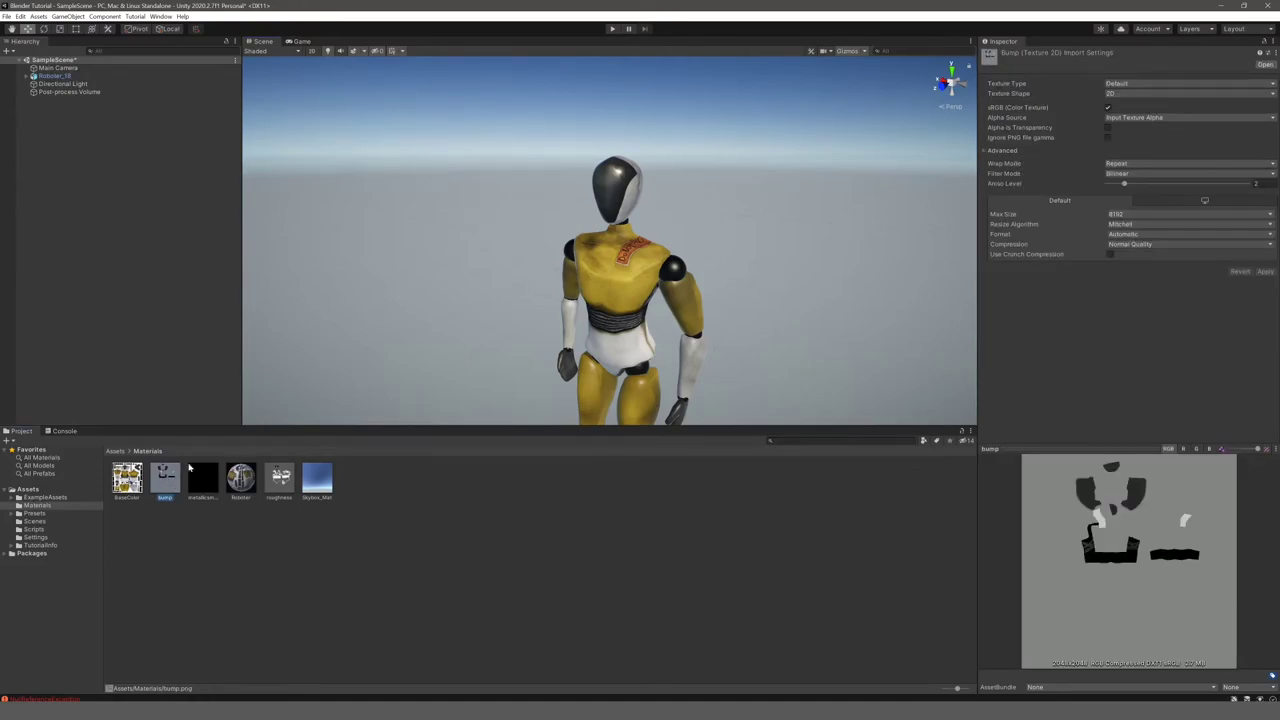
{"action": "left_click", "coordinate": [240, 480]}
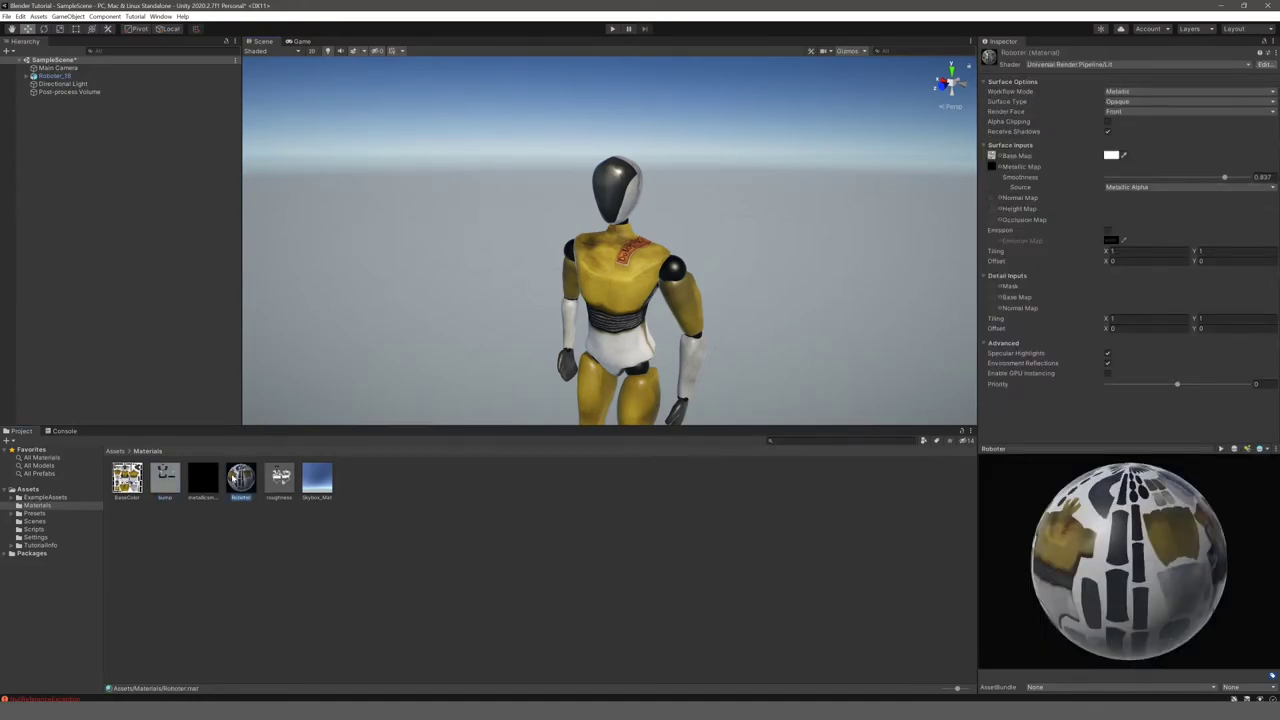
{"action": "left_click_drag", "start_coordinate": [163, 486], "coordinate": [995, 212]}
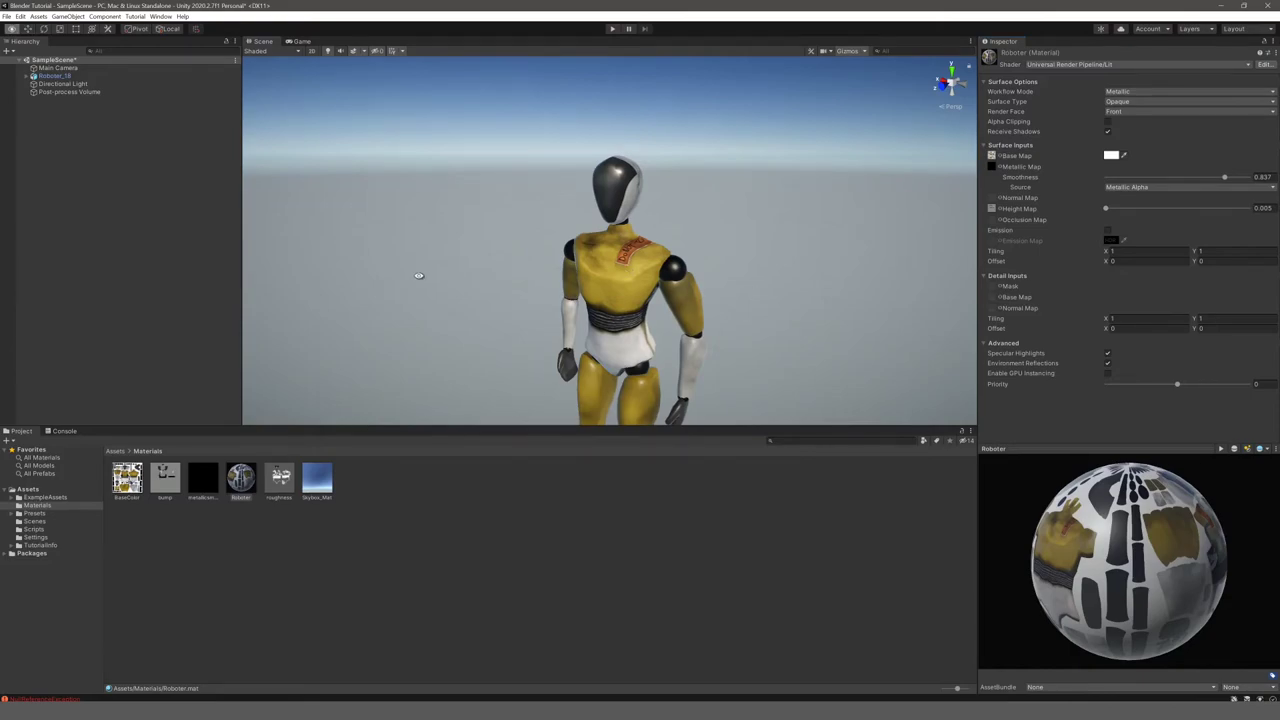
{"action": "scroll", "coordinate": [563, 271], "scroll_direction": "down", "scroll_amount": 5}
{"action": "left_click_drag", "start_coordinate": [512, 255], "coordinate": [586, 271], "text": "alt"}
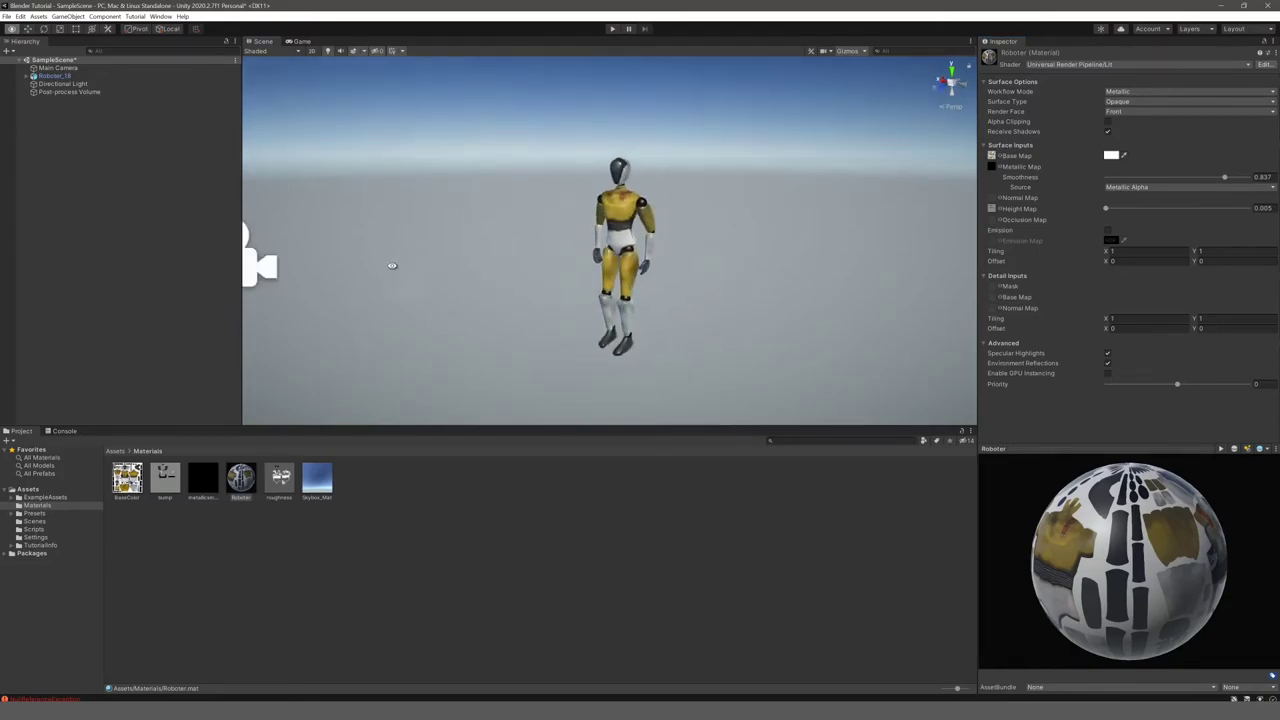
{"action": "scroll", "coordinate": [561, 271], "scroll_direction": "up", "scroll_amount": 2}
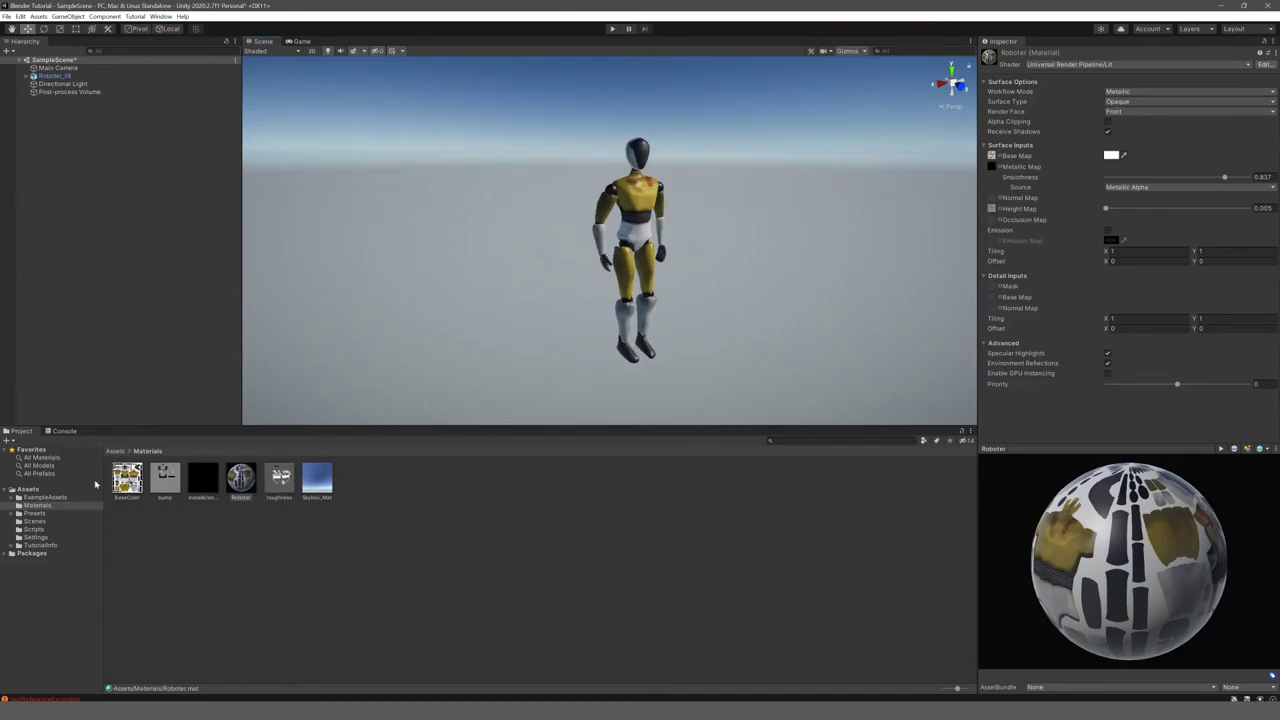
{"action": "mouse_move", "coordinate": [108, 712]}
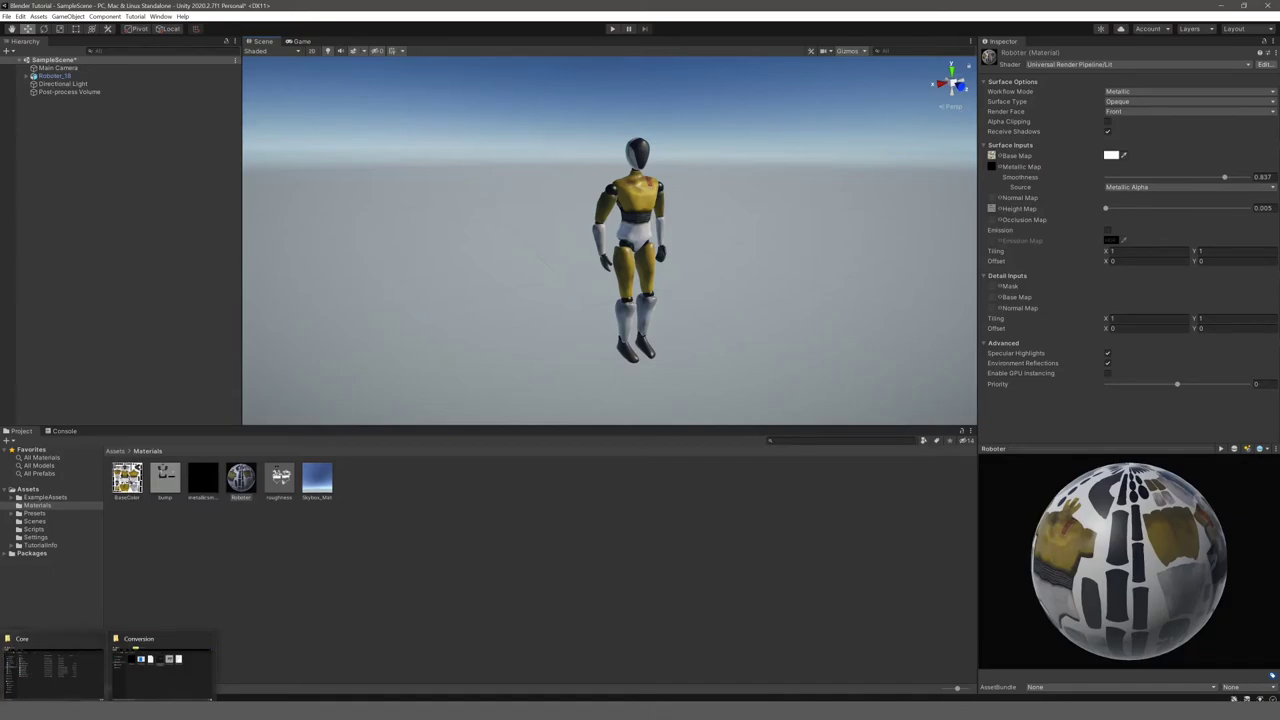
- Select the Roboter_18 FBX in Assets to show its Armature|Idle and Armature|Walk clips
{"action": "left_click", "coordinate": [587, 383]}
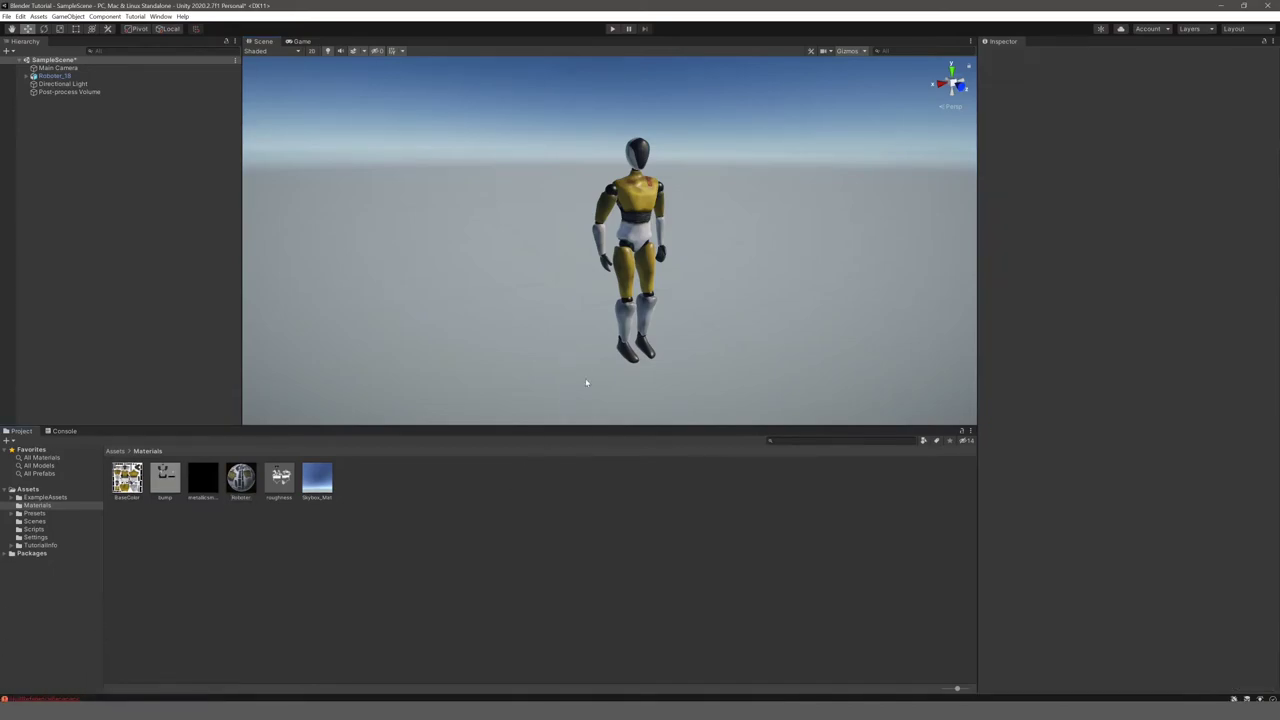
{"action": "left_click", "coordinate": [627, 224]}
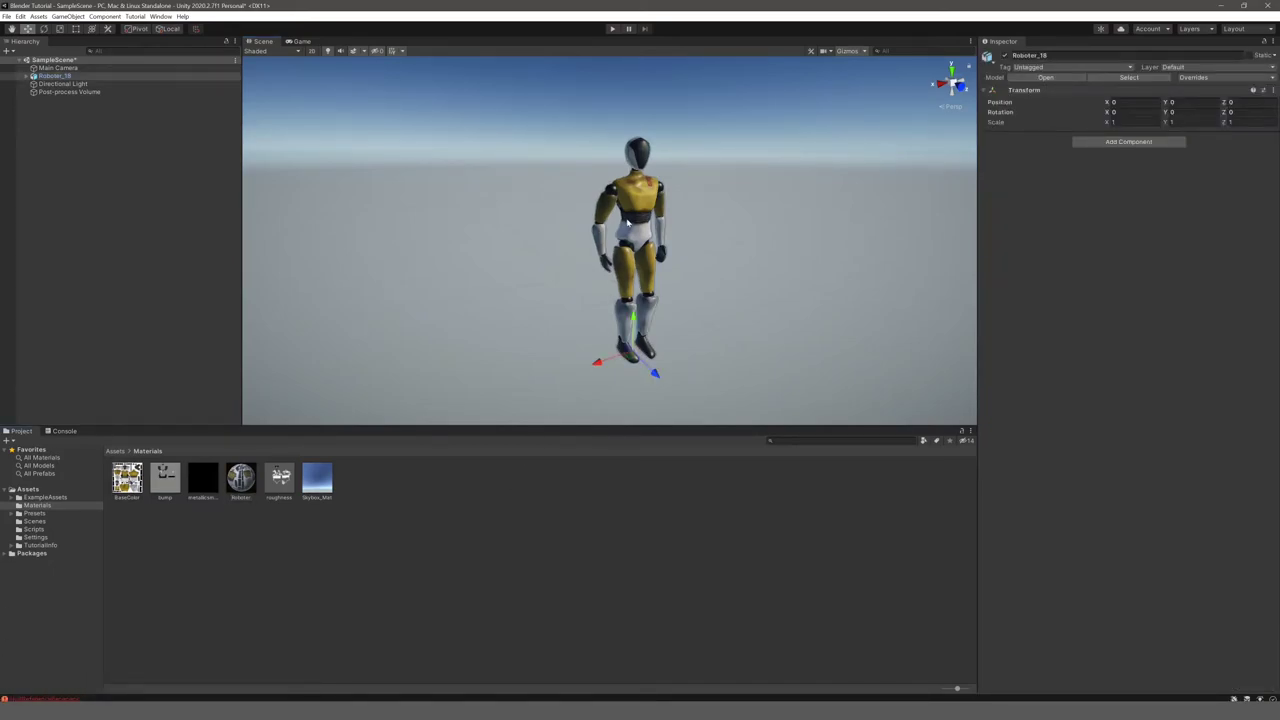
{"action": "left_click", "coordinate": [26, 490]}
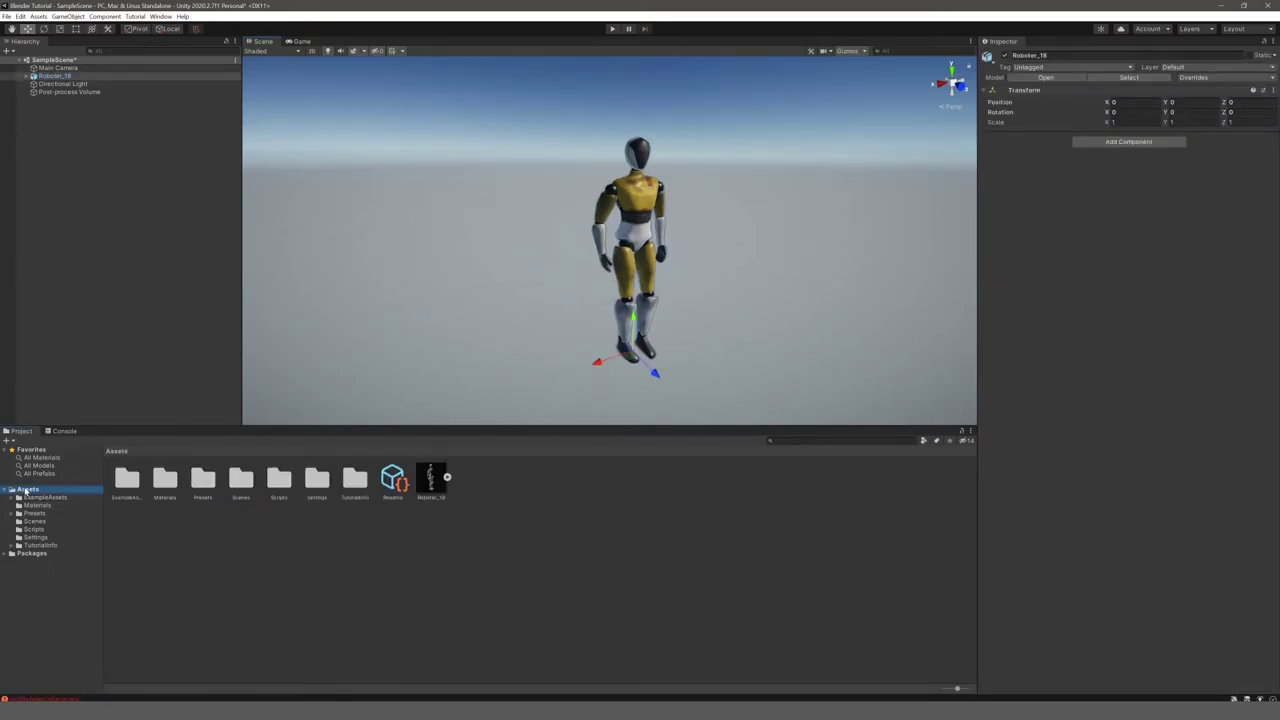
{"action": "left_click", "coordinate": [432, 479]}
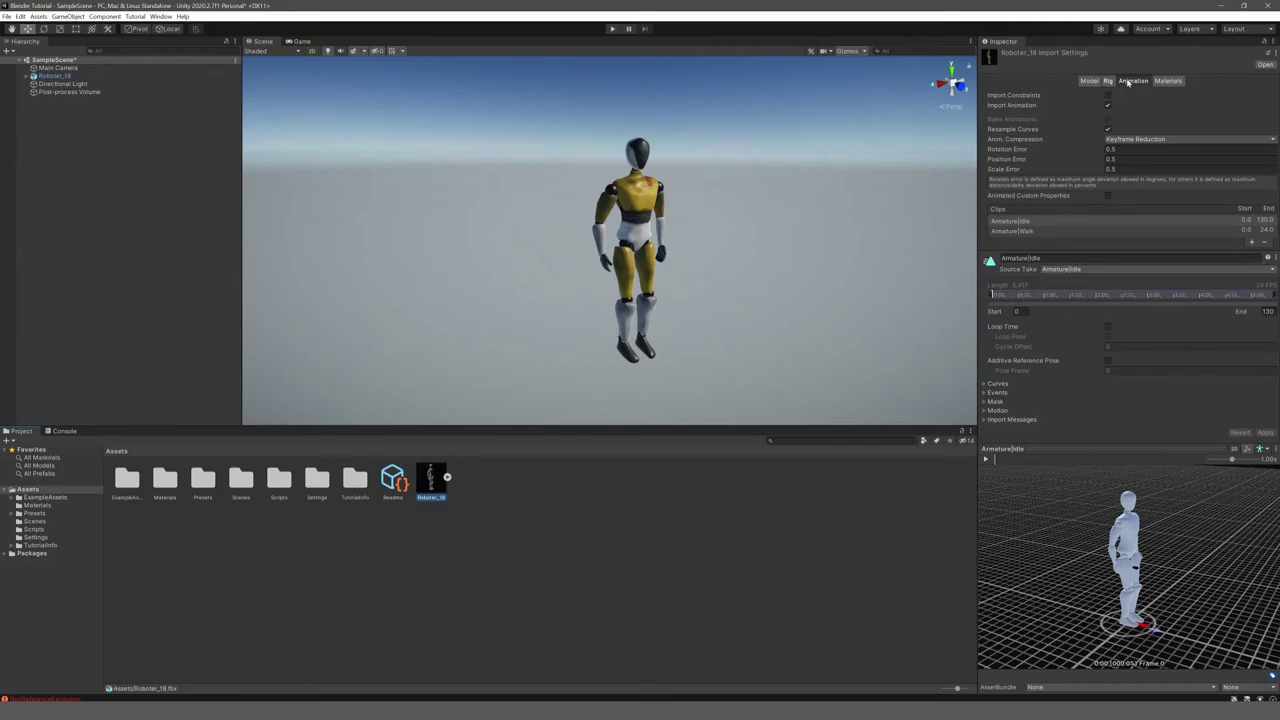
- Preview the Armature|Idle clip to locate where idle ends, then edit its End frame
{"action": "left_click", "coordinate": [1041, 221]}
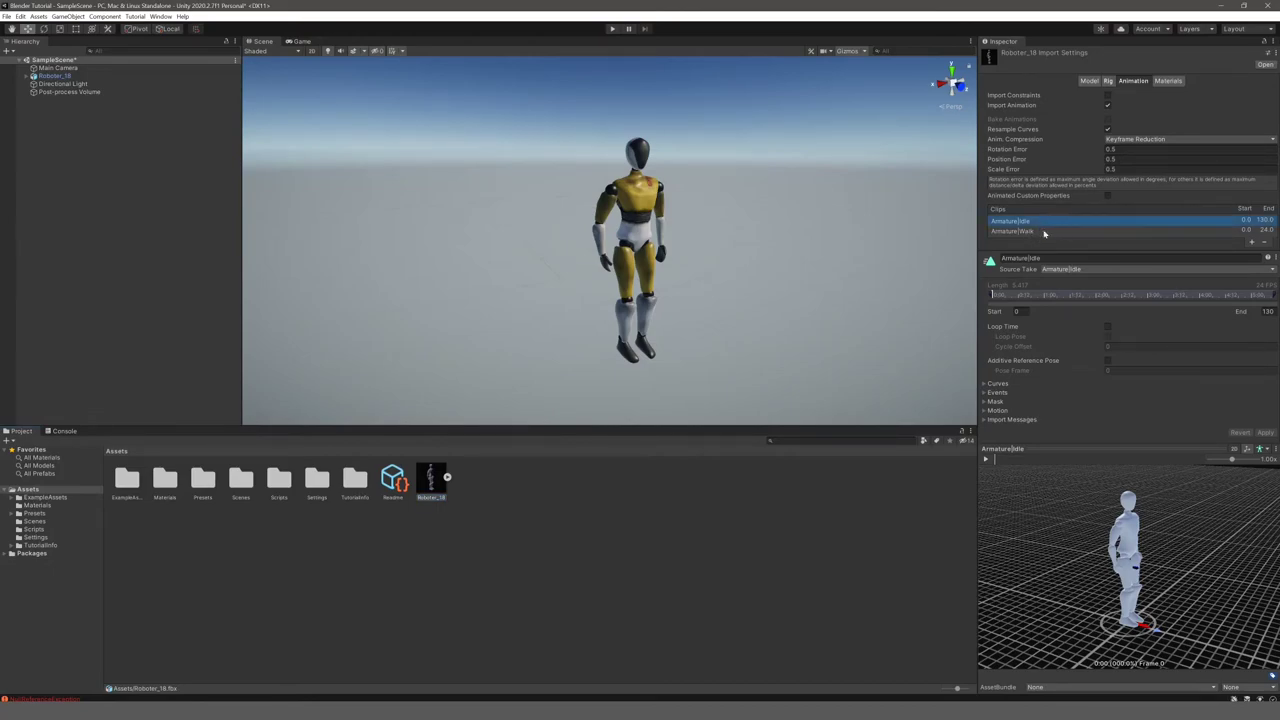
{"action": "left_click", "coordinate": [986, 459]}
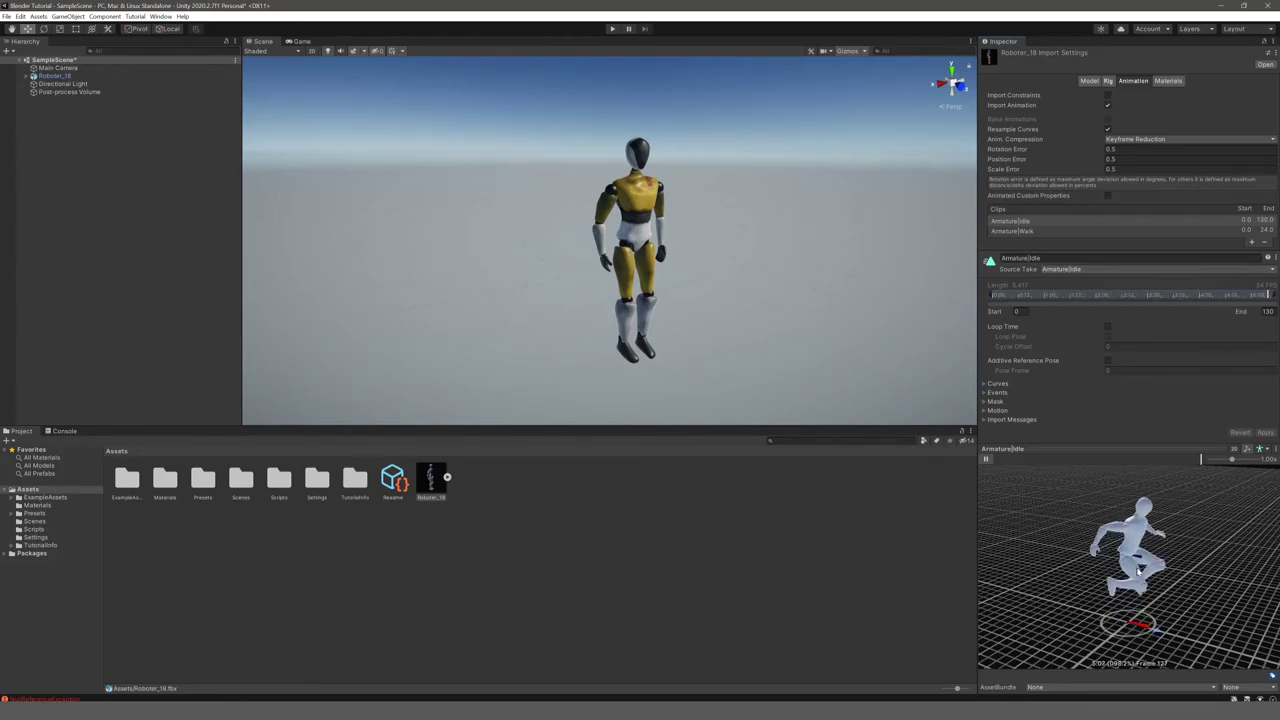
{"action": "left_click", "coordinate": [987, 459]}
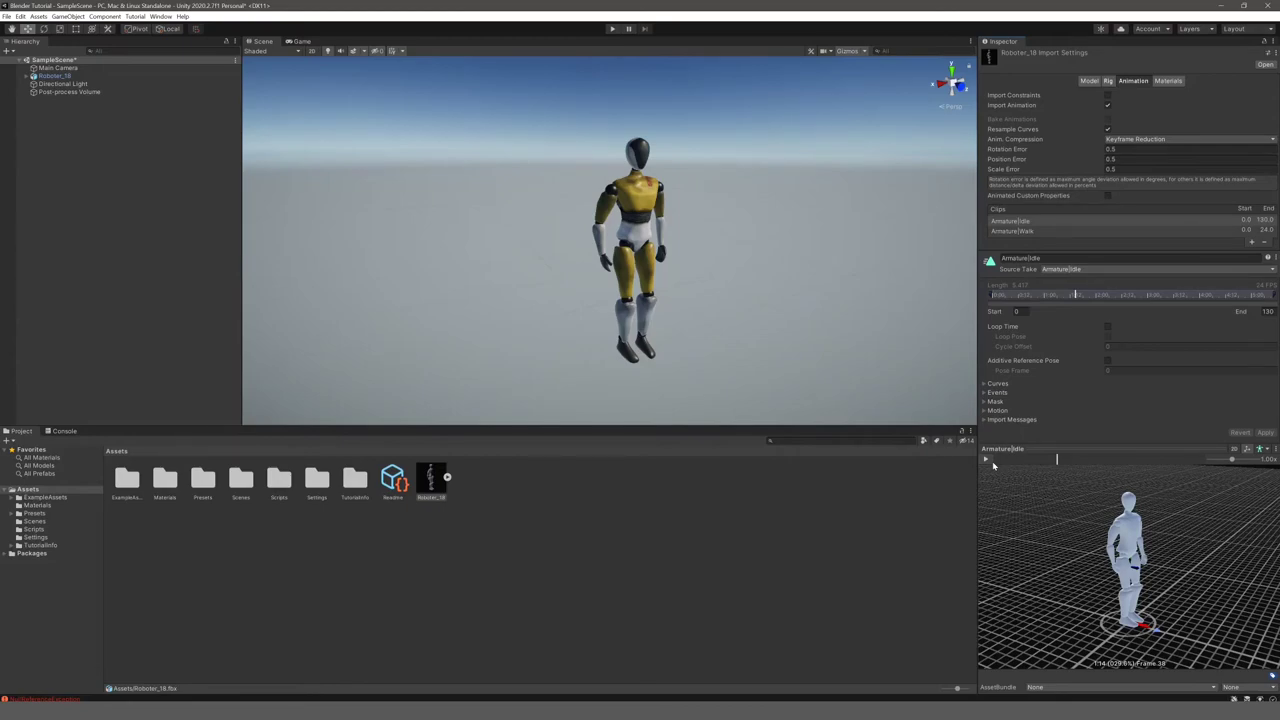
{"action": "left_click", "coordinate": [1044, 225]}
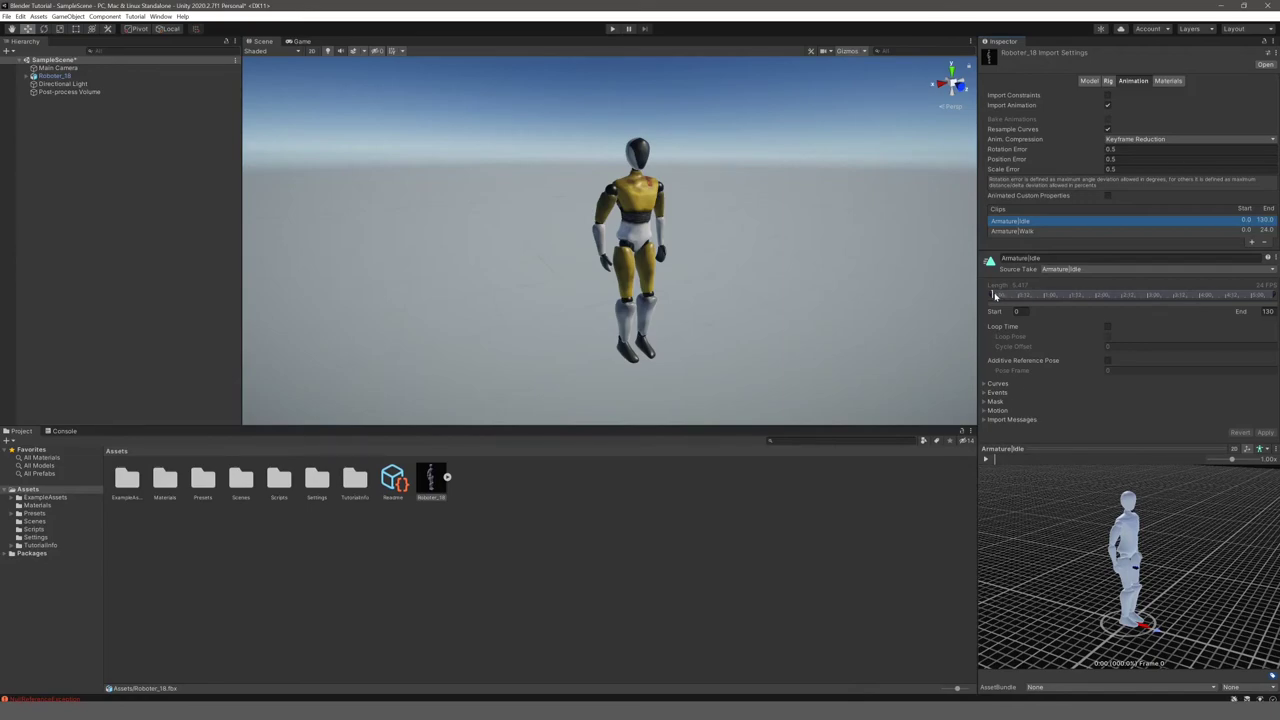
{"action": "left_click", "coordinate": [986, 458]}
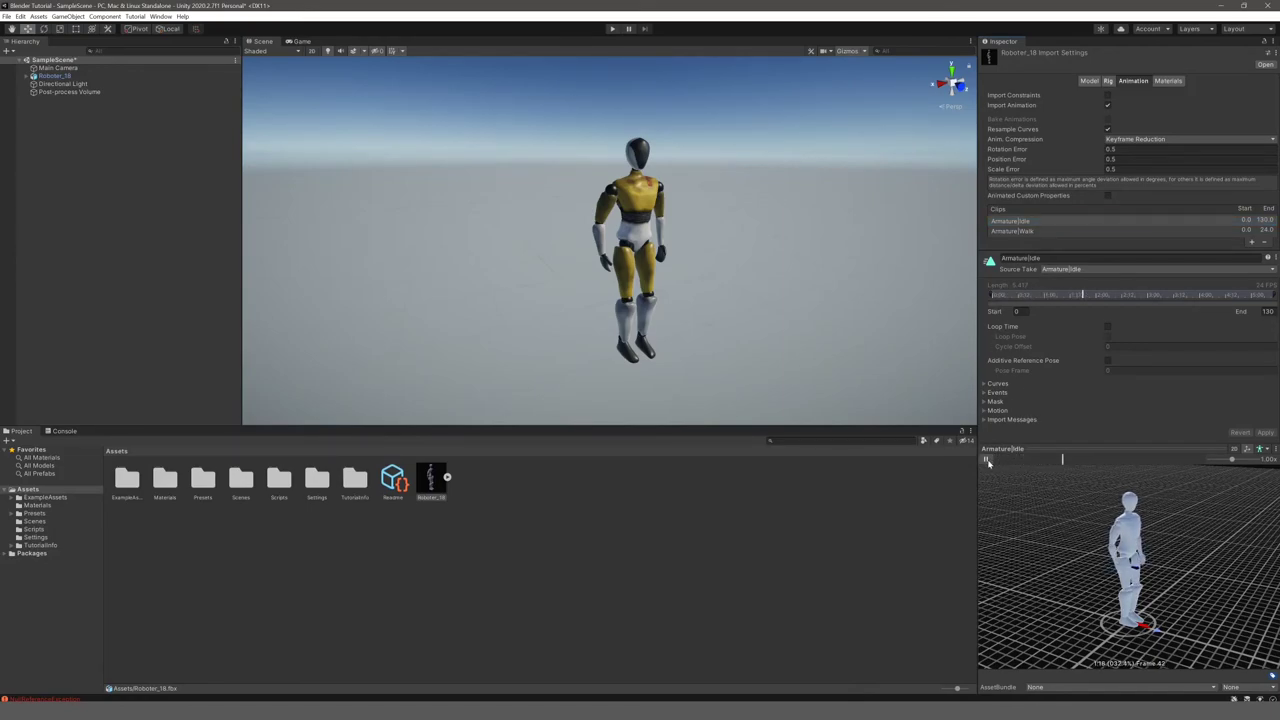
{"action": "left_click", "coordinate": [1086, 292]}
{"action": "left_click", "coordinate": [1226, 313]}
- End the Armature|Idle clip at frame 120, enable looping, preview it and apply
{"action": "type", "text": "120"}
{"action": "key", "text": "Return"}
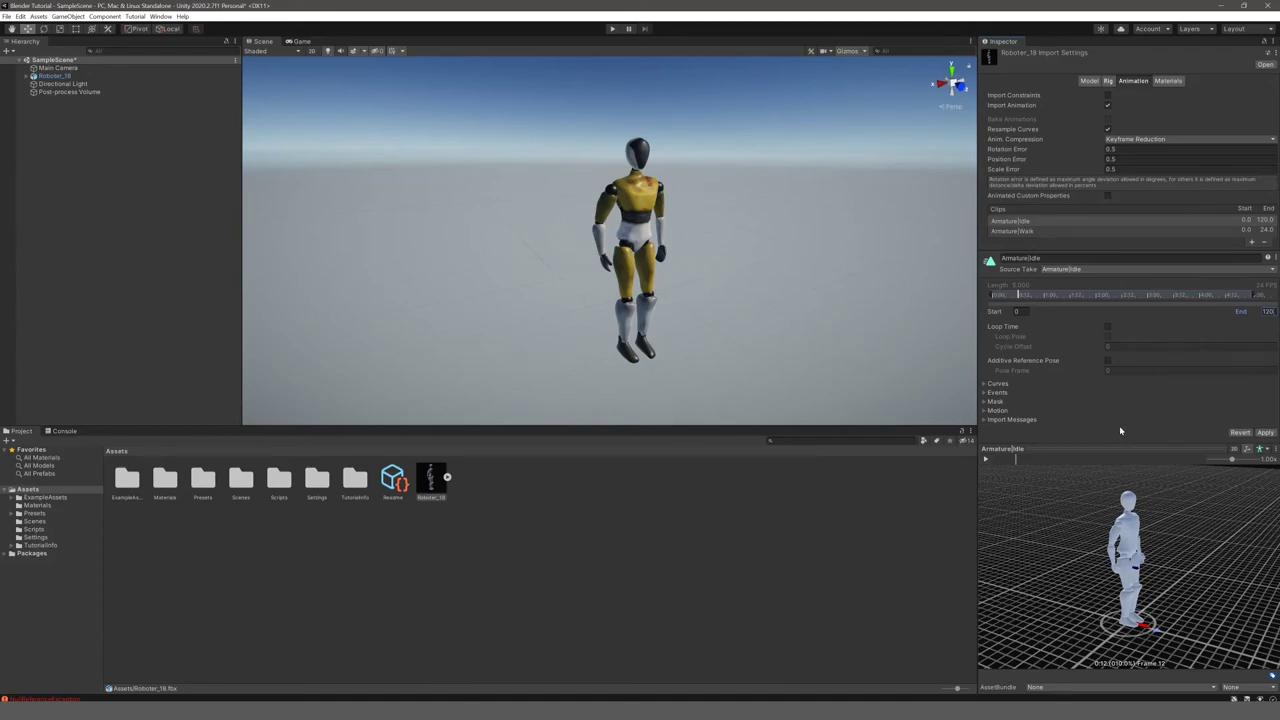
{"action": "left_click", "coordinate": [1108, 326]}
{"action": "left_click", "coordinate": [985, 459]}
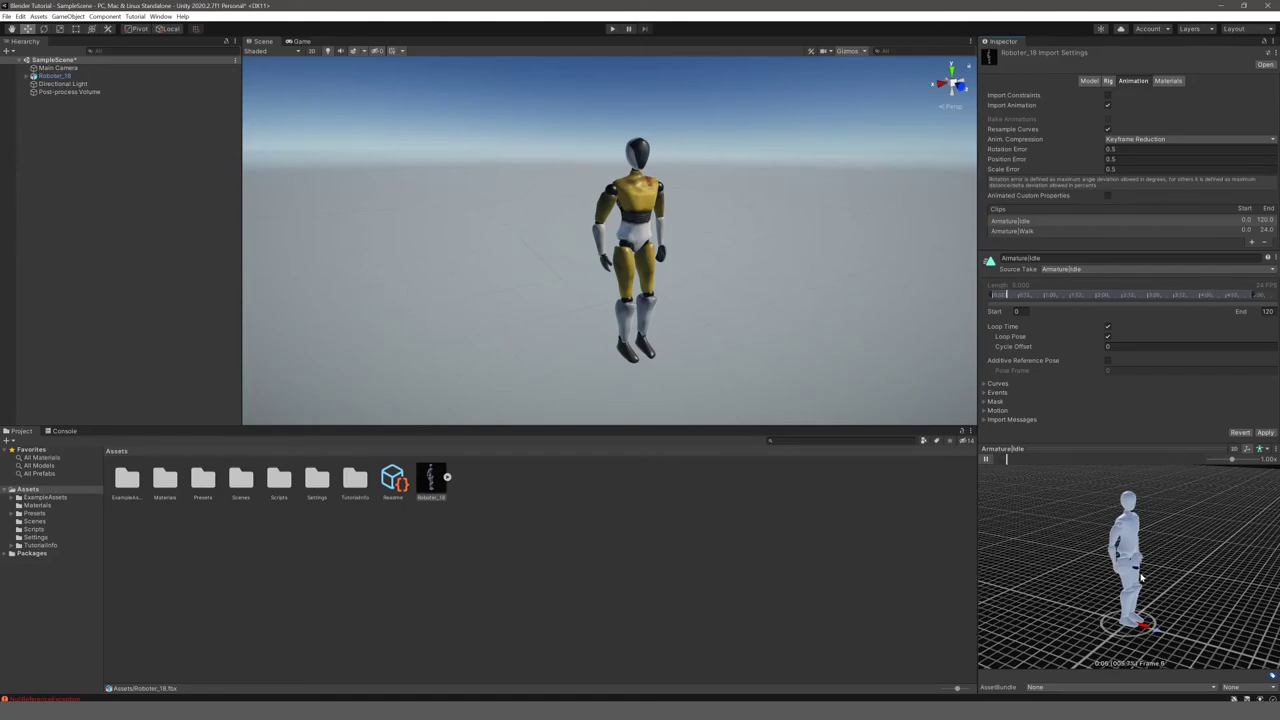
{"action": "left_click", "coordinate": [987, 460]}
{"action": "left_click", "coordinate": [1265, 433]}
- Set Anim. Compression to Off, apply, and reselect Armature|Idle
{"action": "left_click", "coordinate": [1121, 140]}
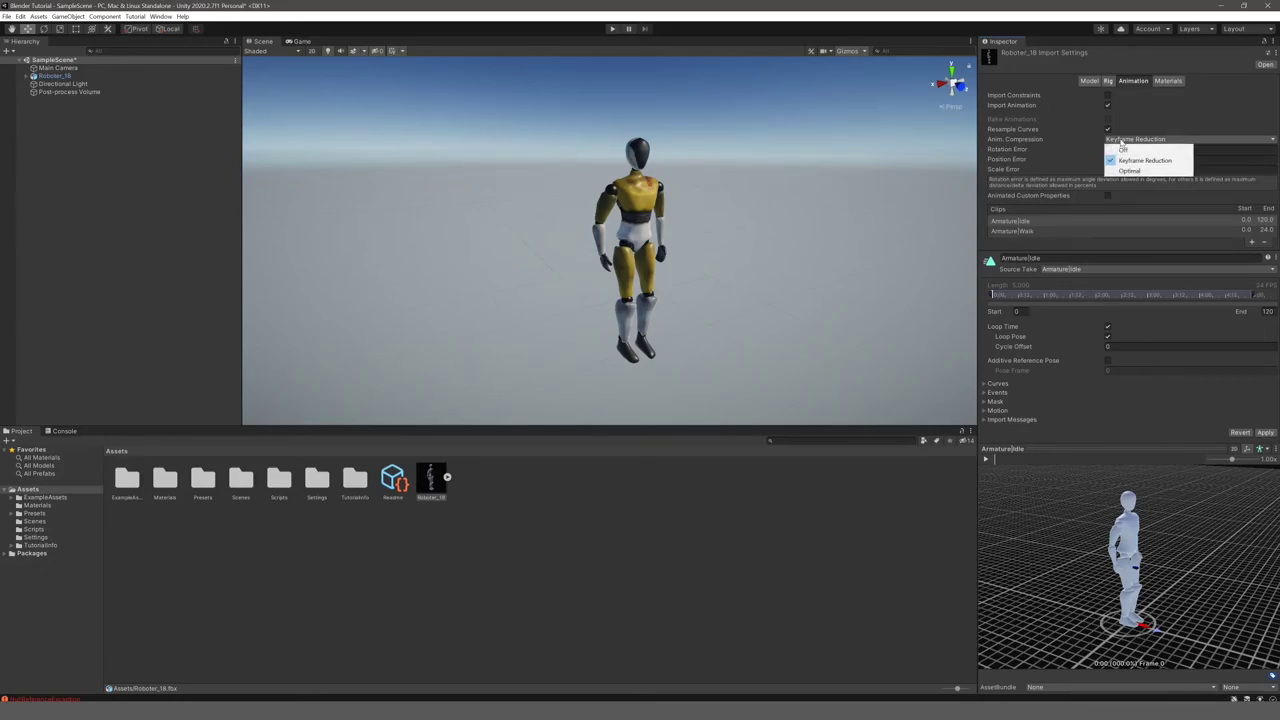
{"action": "left_click", "coordinate": [1122, 149]}
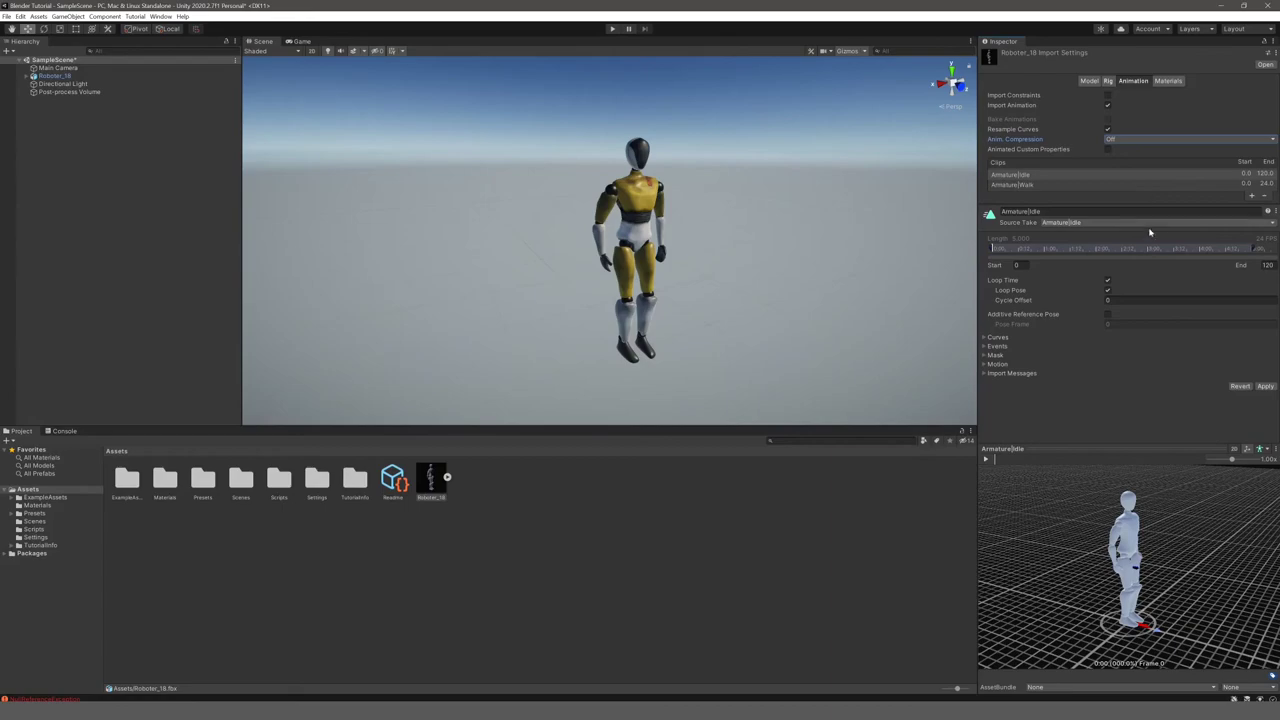
{"action": "left_click", "coordinate": [1265, 386]}
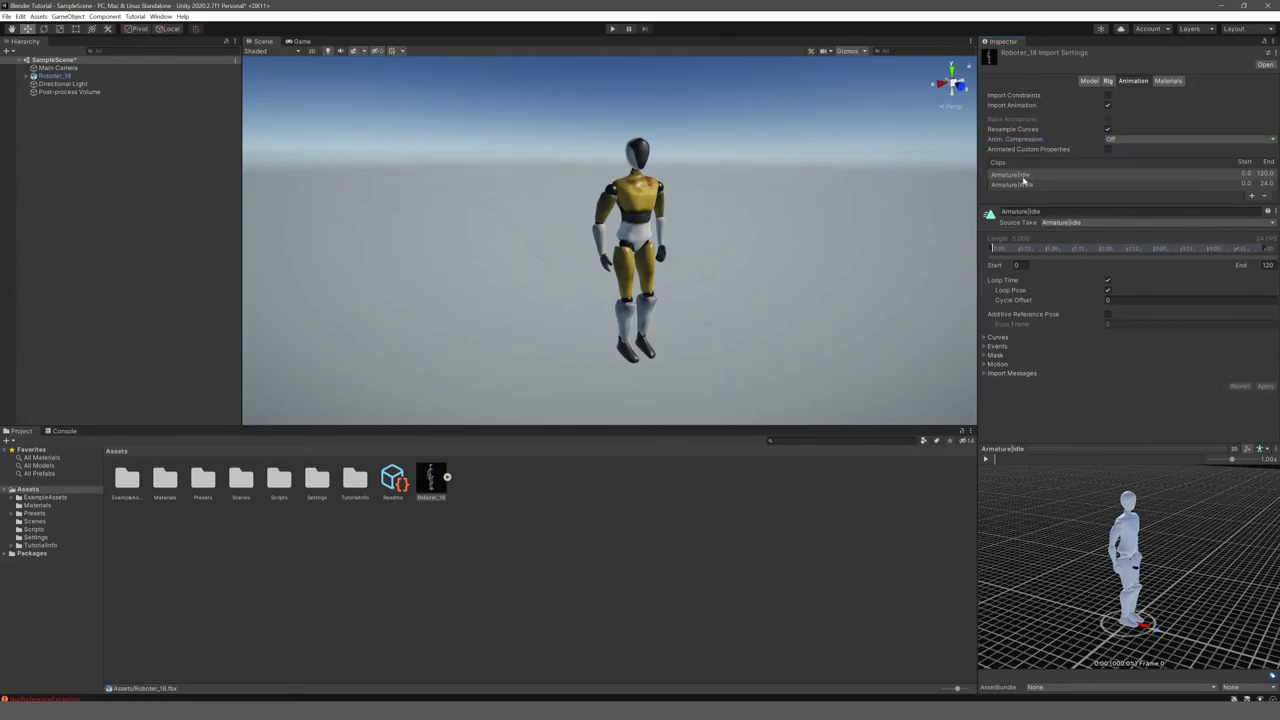
{"action": "left_click", "coordinate": [1192, 177]}
- Enable Loop Time and Loop Pose on Armature|Walk and preview the clip
{"action": "left_click", "coordinate": [1139, 185]}
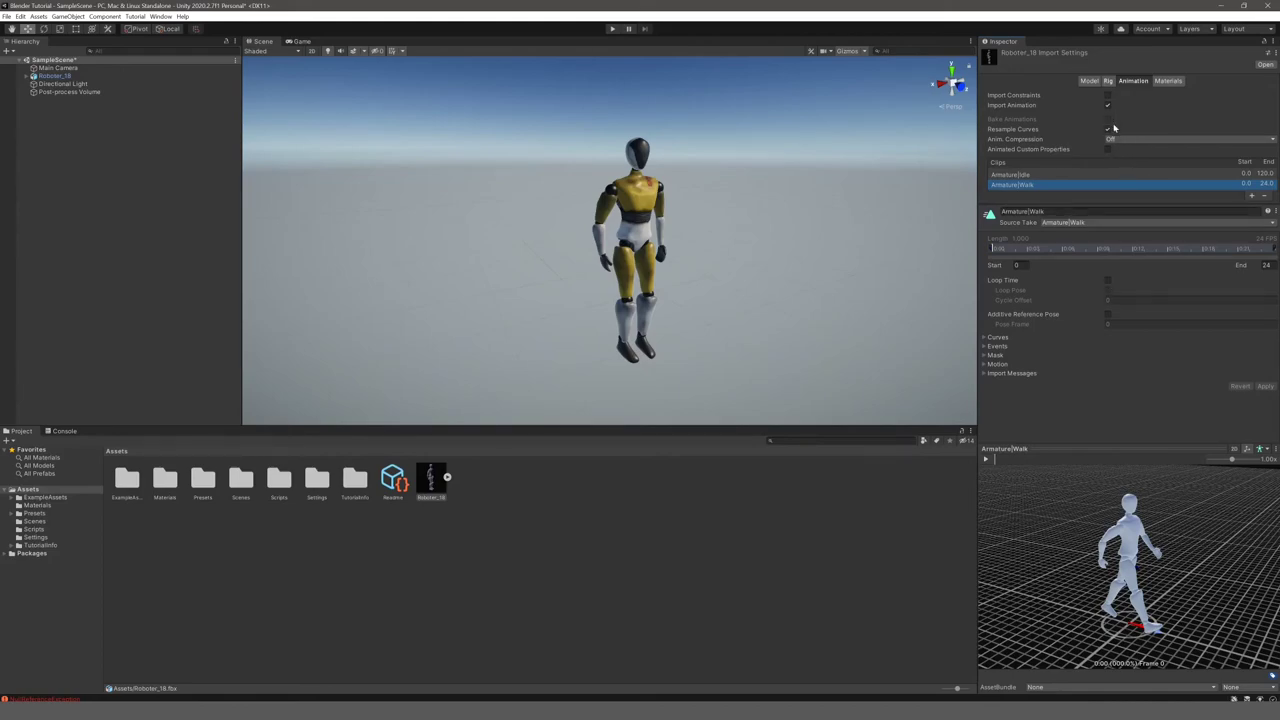
{"action": "mouse_move", "coordinate": [1117, 142]}
{"action": "left_click", "coordinate": [1107, 280]}
{"action": "left_click", "coordinate": [1107, 290]}
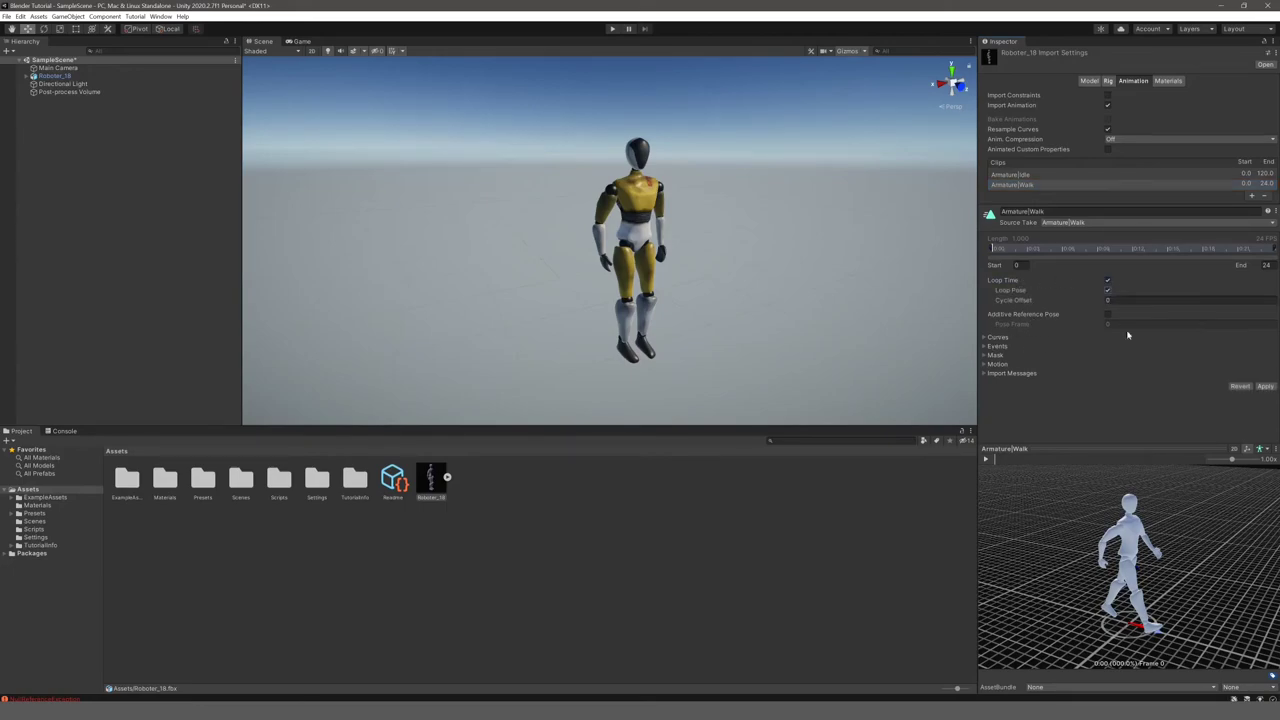
{"action": "left_click", "coordinate": [986, 459]}
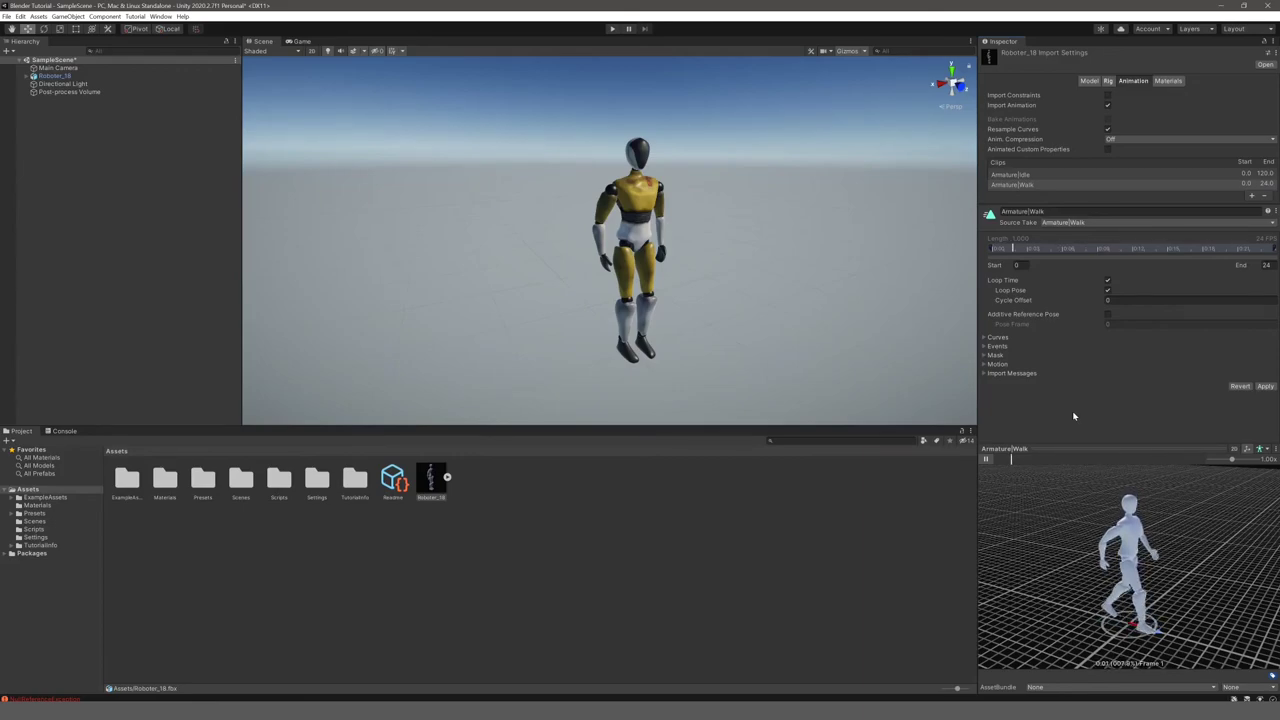
{"action": "left_click", "coordinate": [1168, 248]}
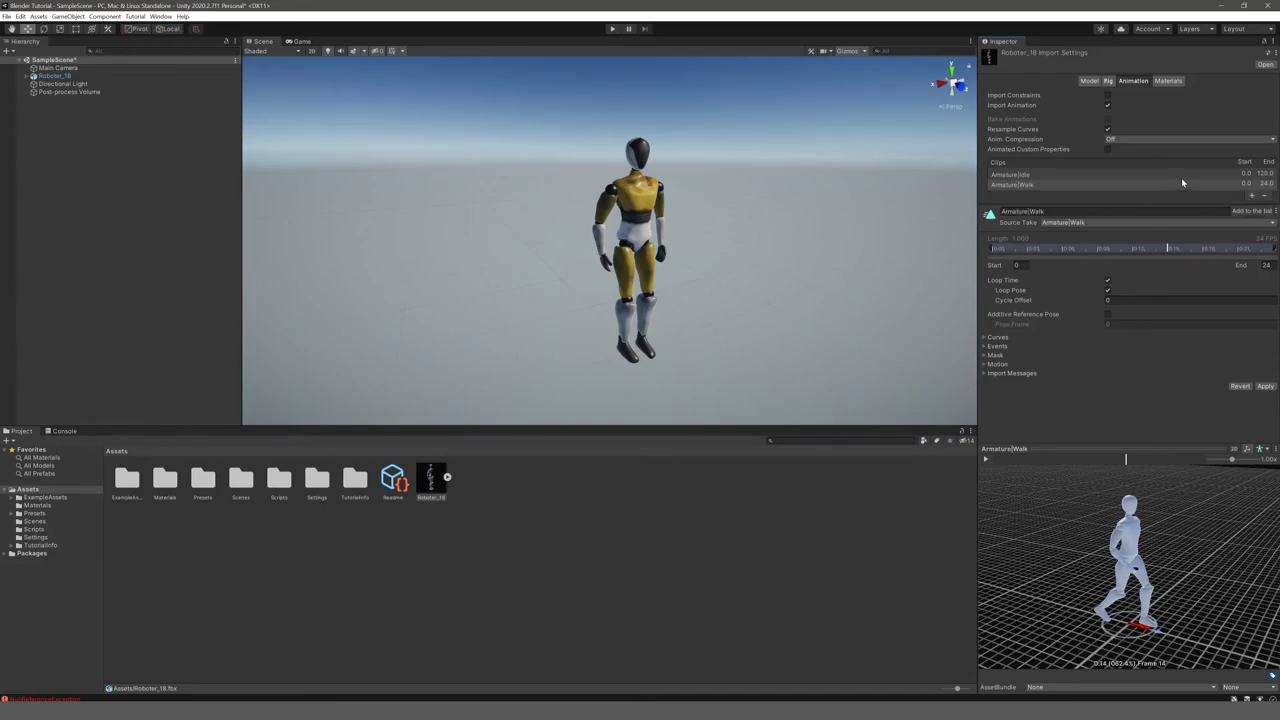
- Add a new clip named Armature|Jump and apply it
{"action": "left_click", "coordinate": [1251, 196]}
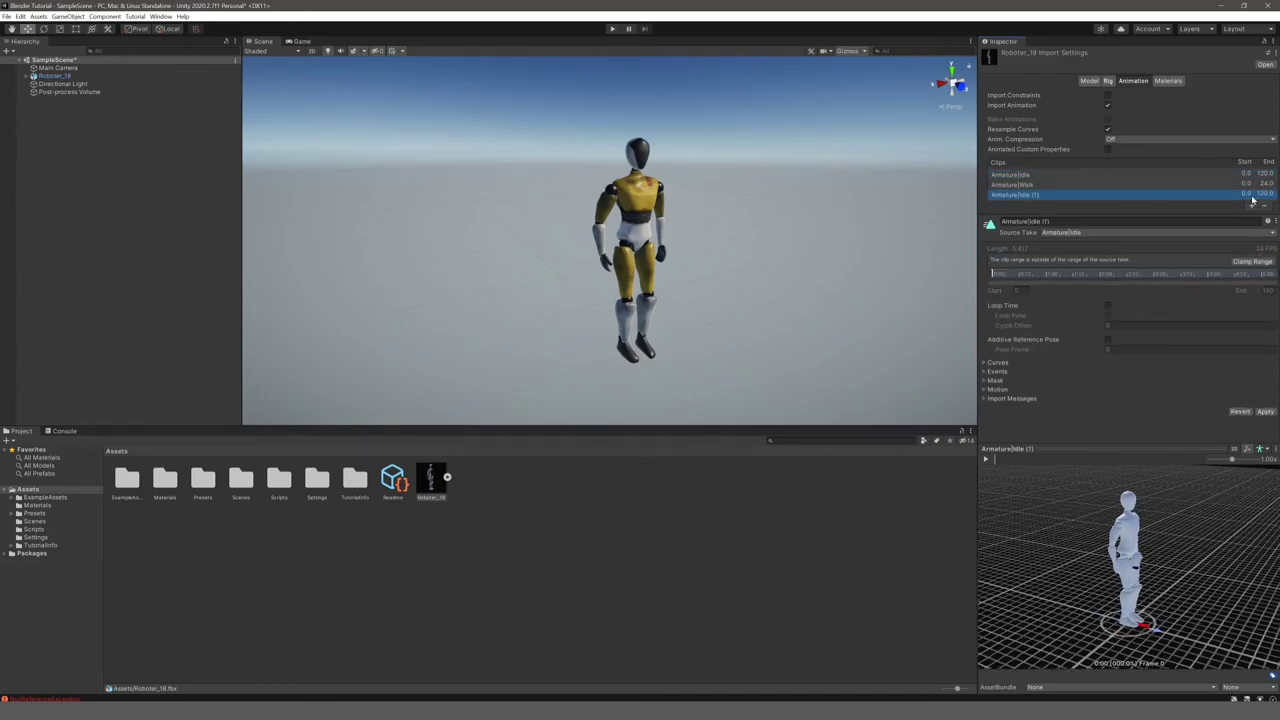
{"action": "double_click", "coordinate": [1032, 222]}
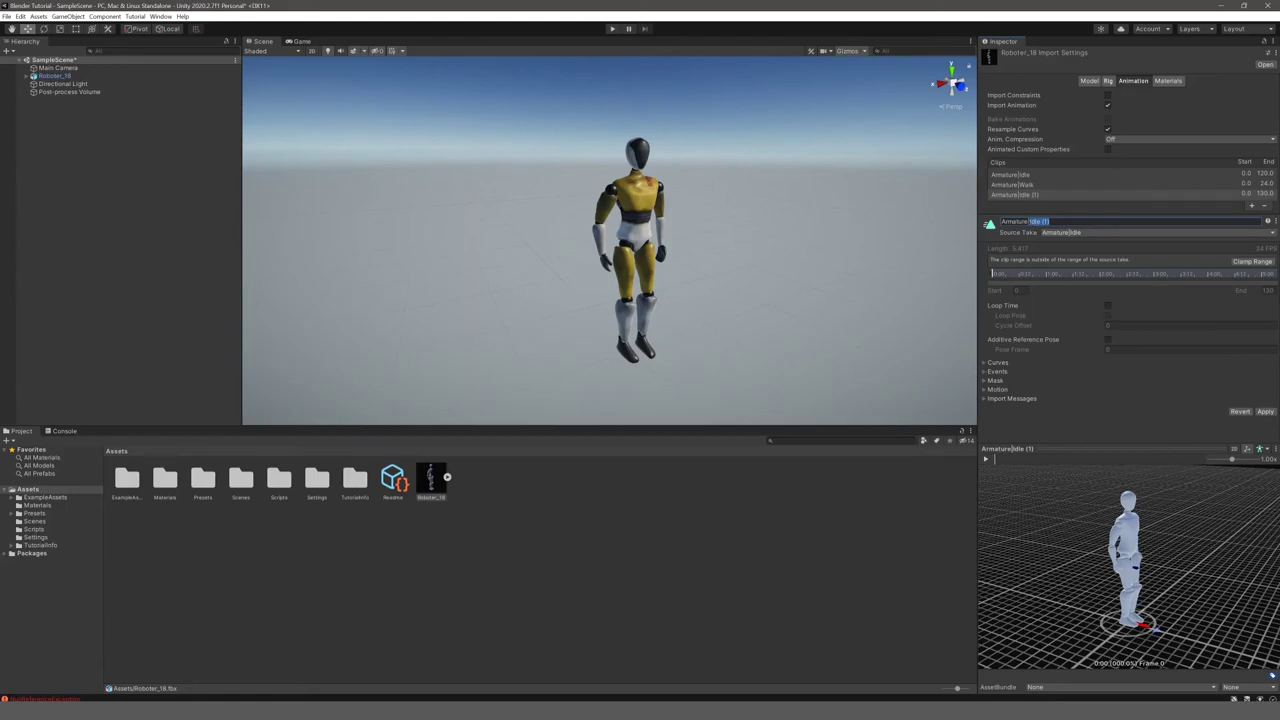
{"action": "type", "text": "Jump"}
{"action": "left_click", "coordinate": [1265, 411]}
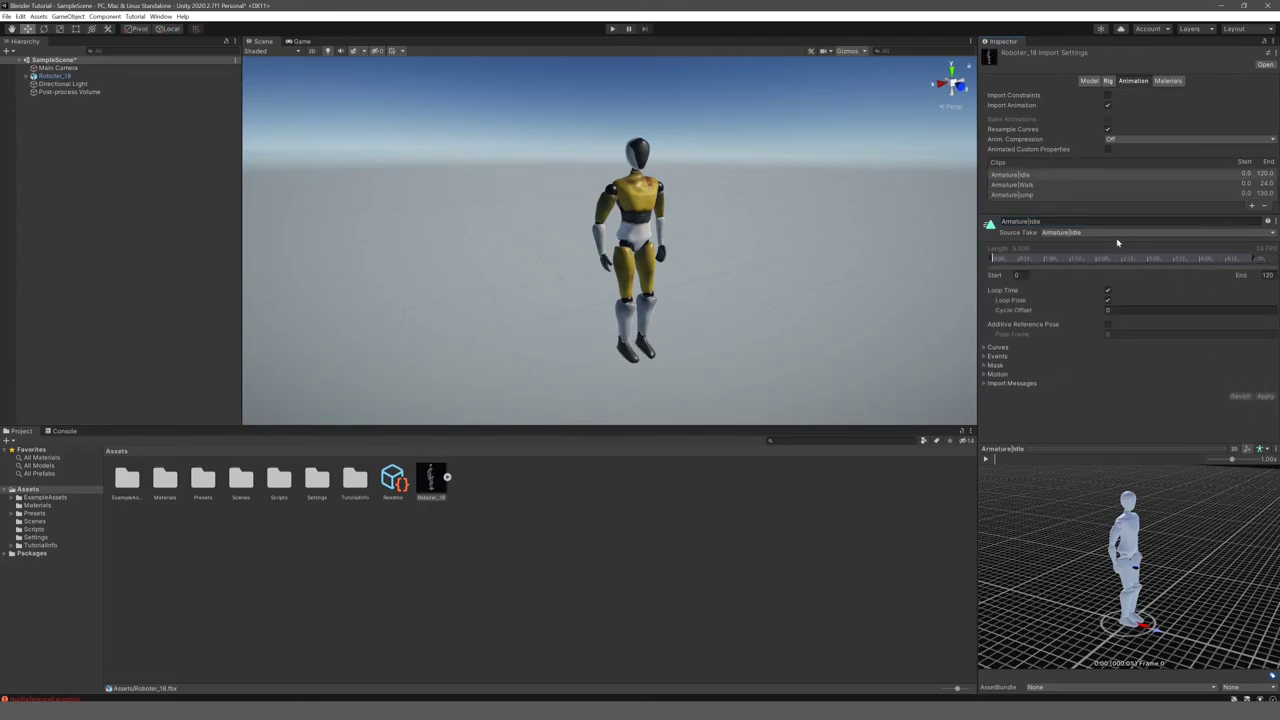
- Set the Armature|Jump clip to start at frame 125 and preview it
{"action": "left_click", "coordinate": [1040, 195]}
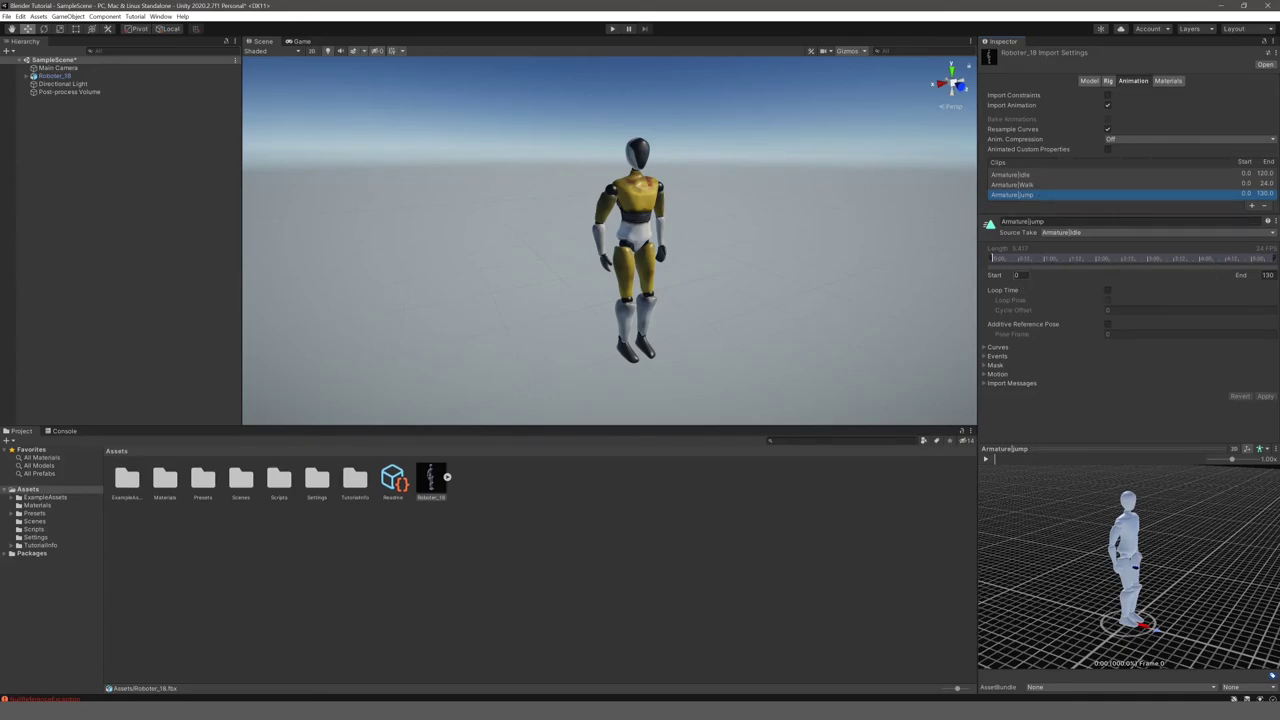
{"action": "left_click", "coordinate": [995, 277]}
{"action": "type", "text": "125"}
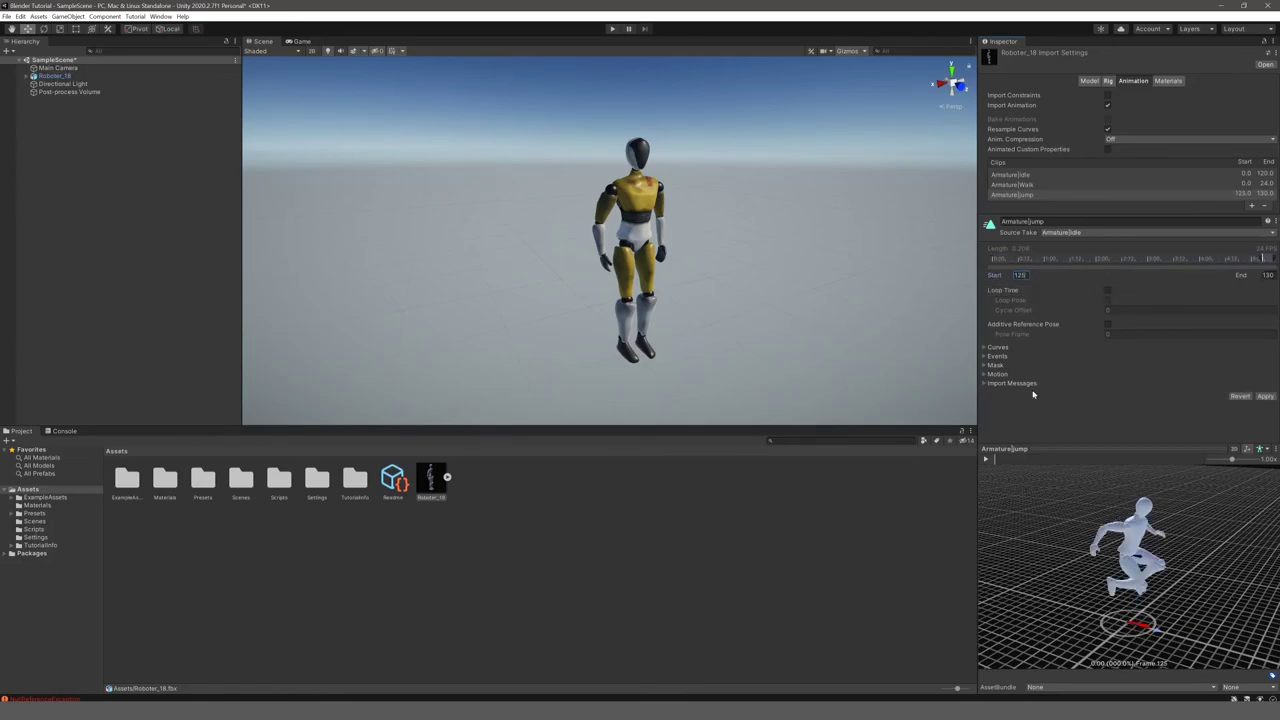
{"action": "left_click", "coordinate": [986, 459]}
{"action": "left_click", "coordinate": [986, 459]}
- Apply the Jump range, then check Armature|Jump, Armature|Walk and Armature|Idle in turn
{"action": "left_click", "coordinate": [1263, 397]}
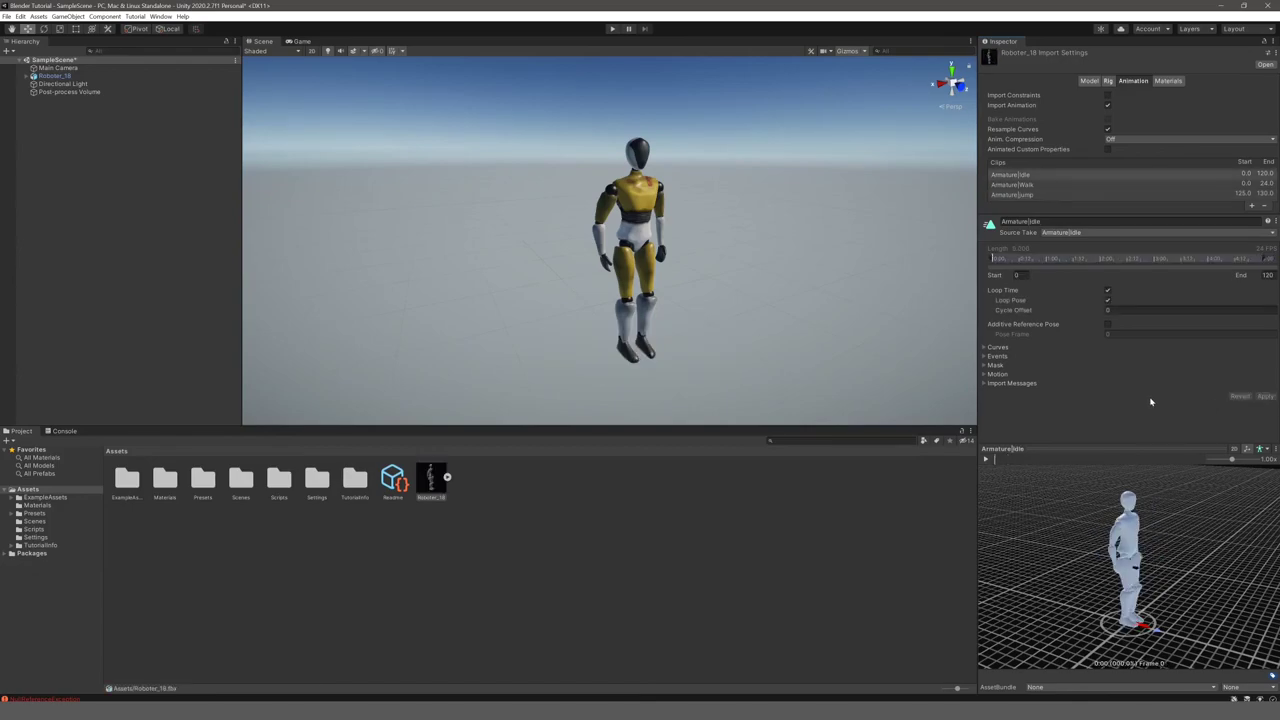
{"action": "left_click", "coordinate": [1040, 196]}
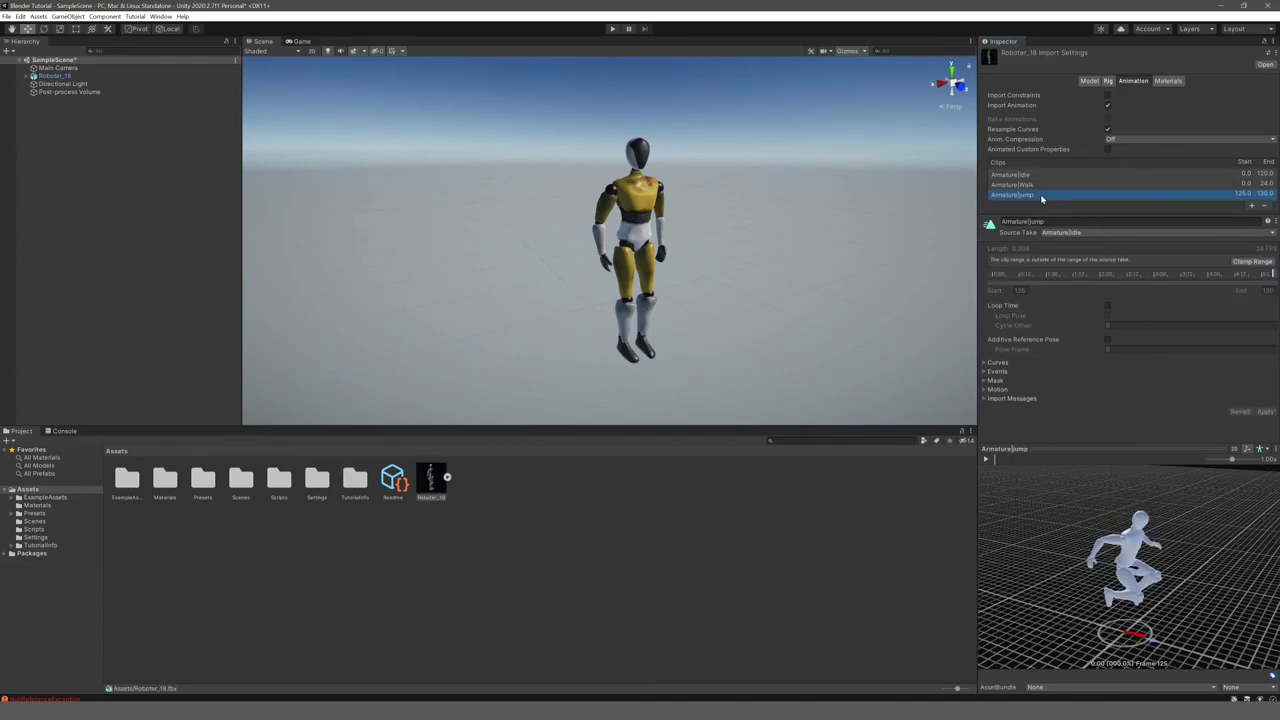
{"action": "left_click", "coordinate": [1238, 184]}
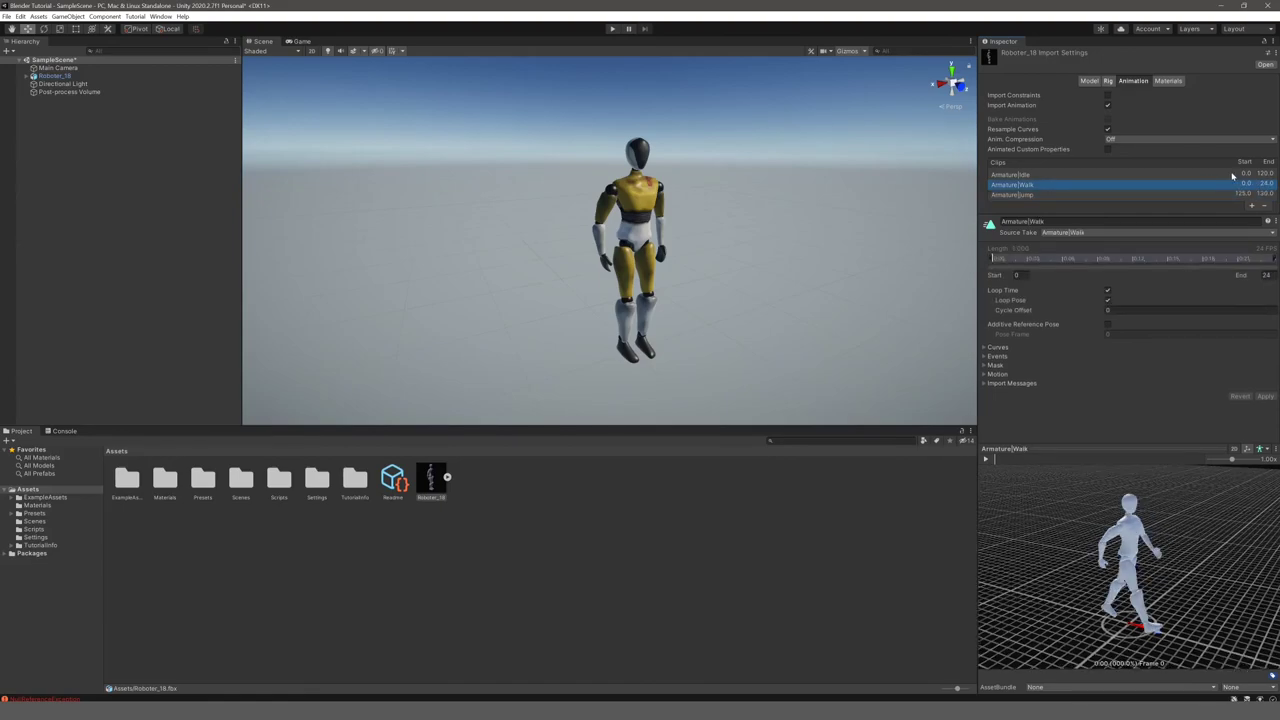
{"action": "left_click", "coordinate": [1233, 175]}
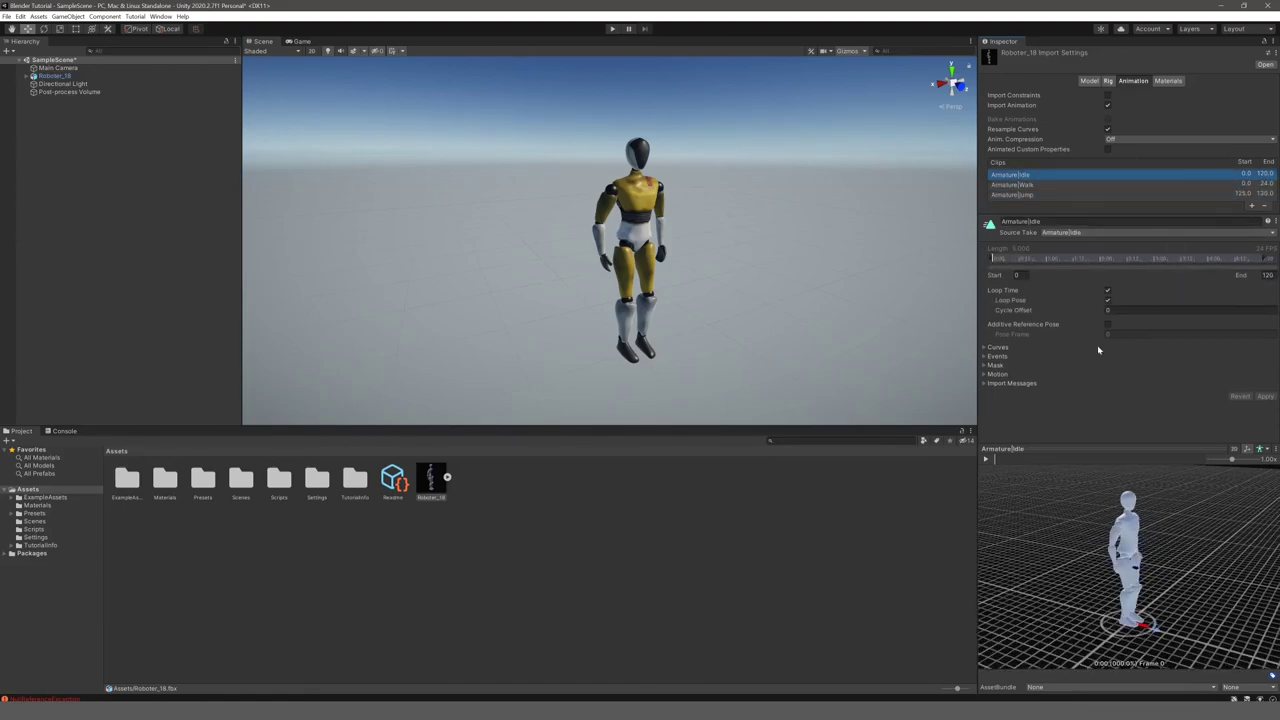